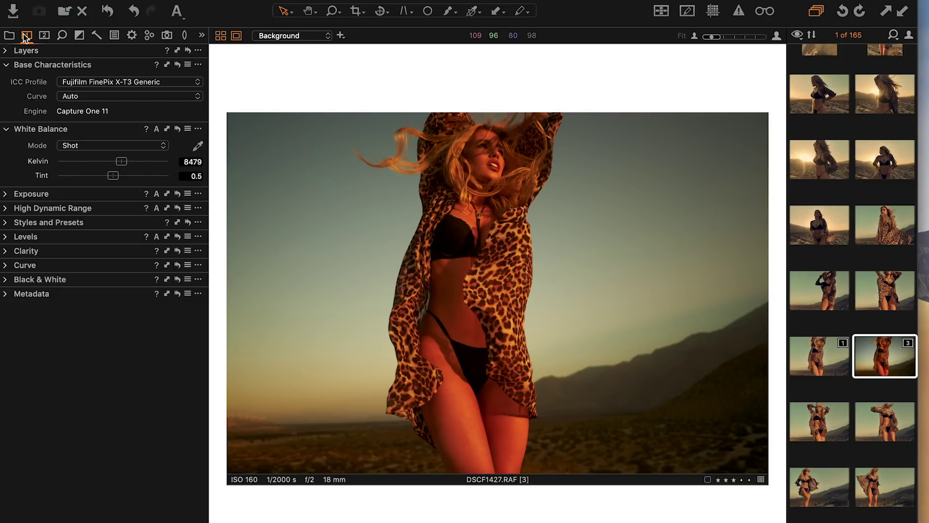
Set the lens correction's distortion and light falloff both to 120.
left_click(185, 35)
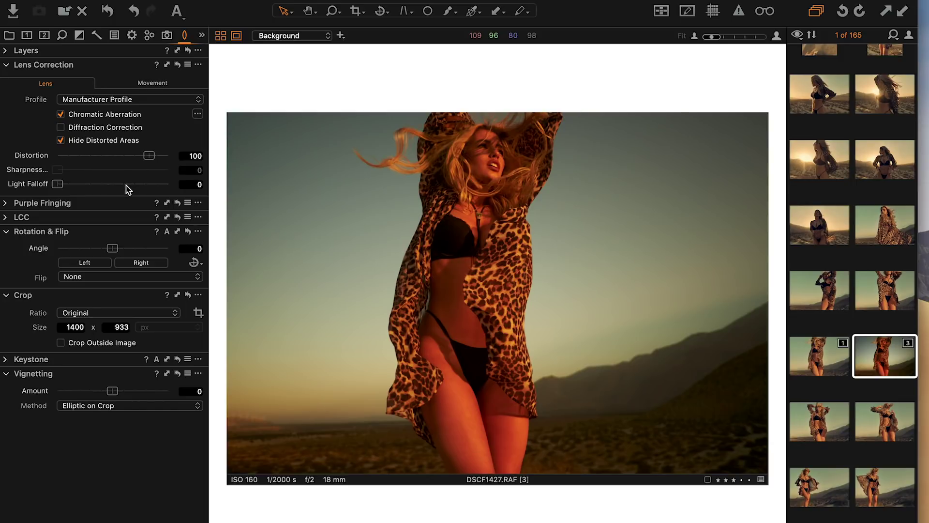
left_click_drag(127, 188, 176, 189)
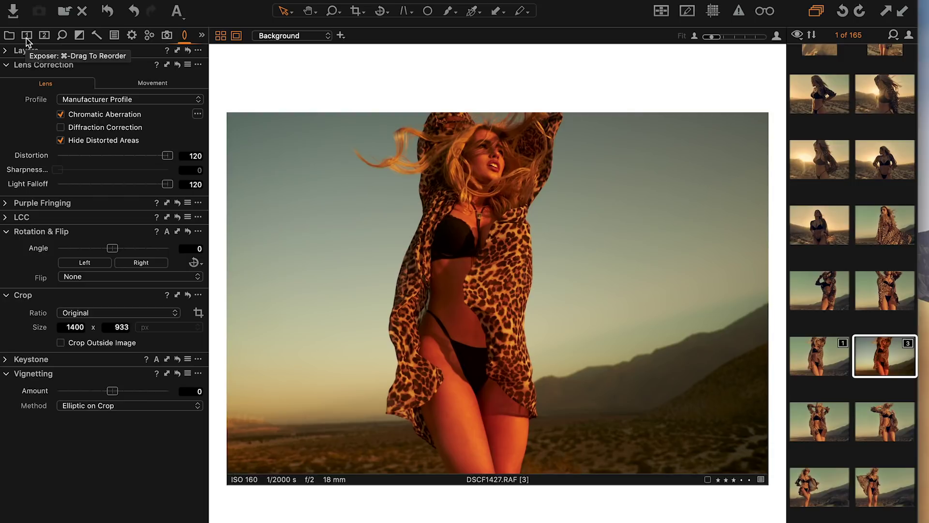
Show the model's face in the focus preview and increase the sharpening amount and radius.
left_click(61, 35)
left_click(110, 273)
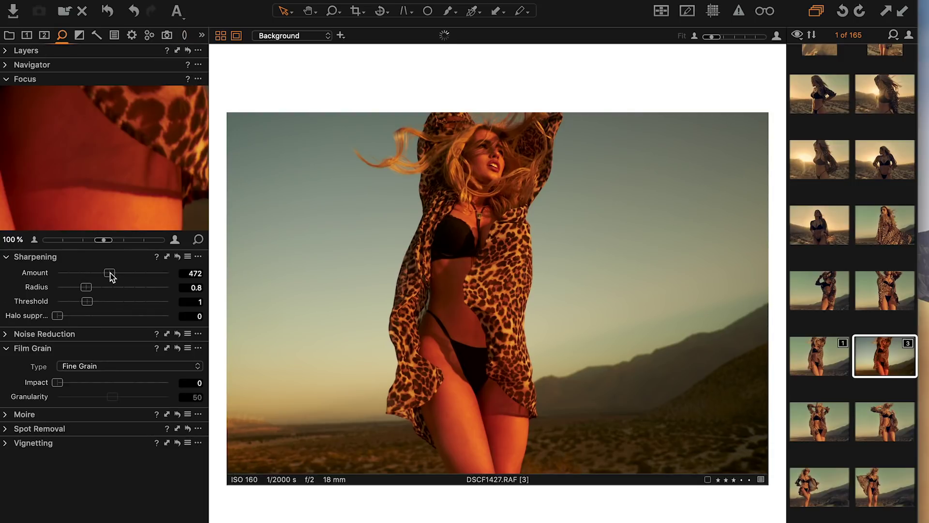
left_click(198, 240)
left_click(484, 146)
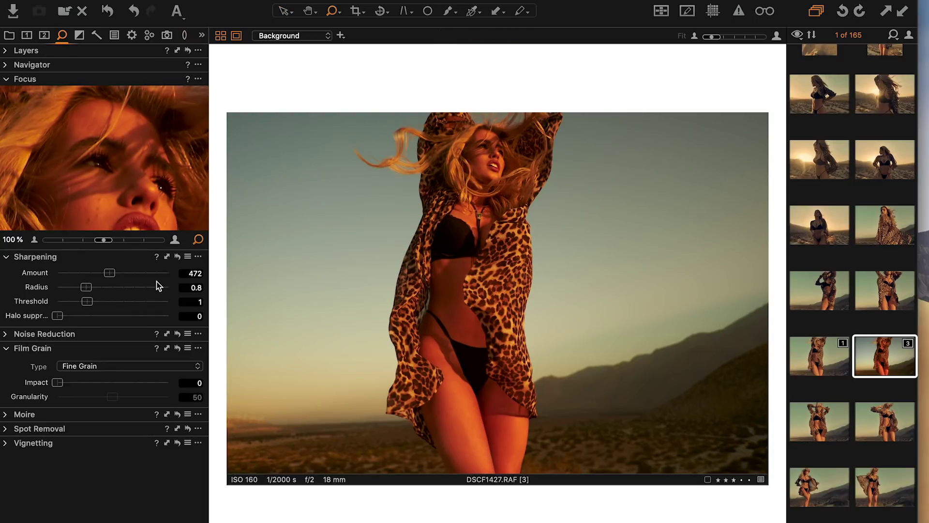
left_click(122, 273)
left_click(102, 287)
left_click(6, 257)
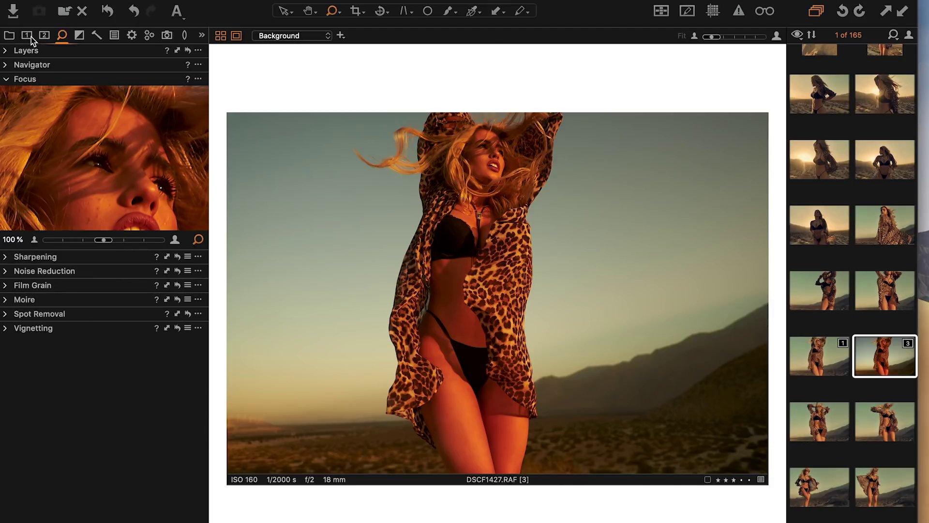
Try the Daylight white balance mode on the photo and undo it.
left_click(30, 37)
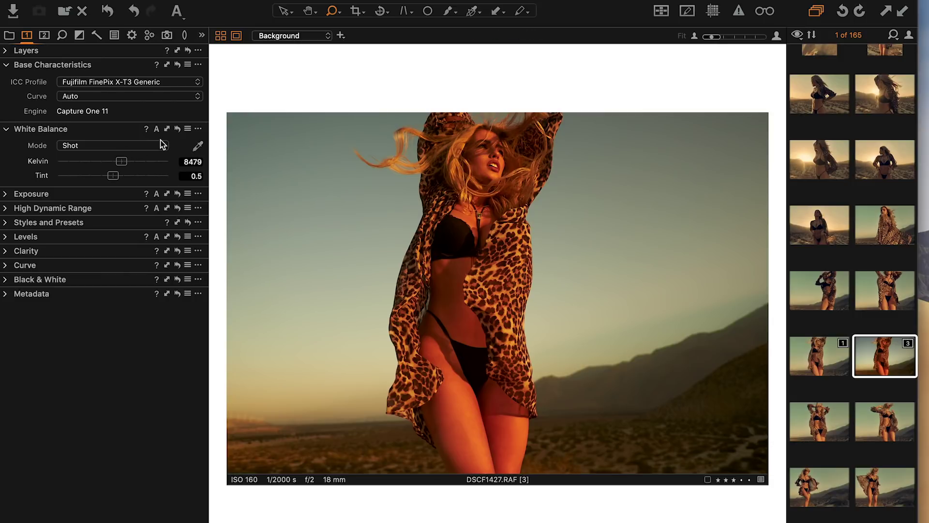
left_click(133, 148)
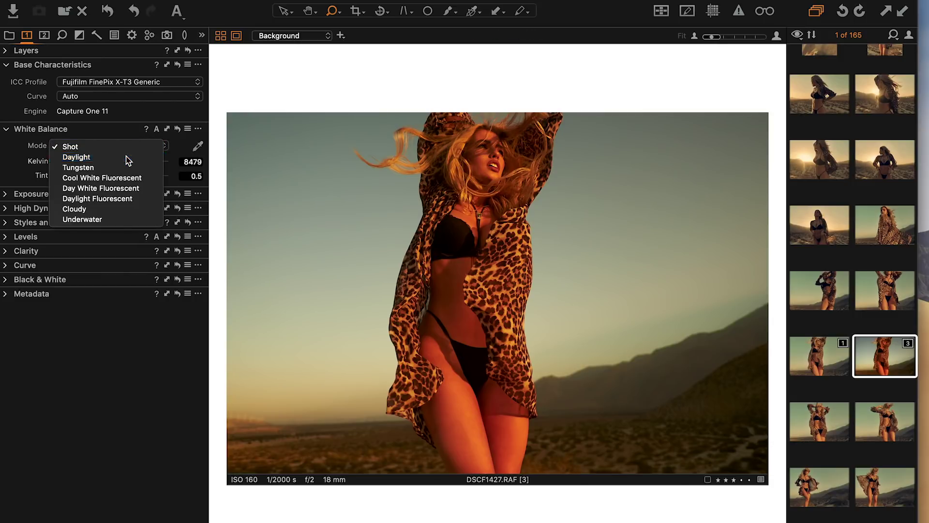
left_click(125, 156)
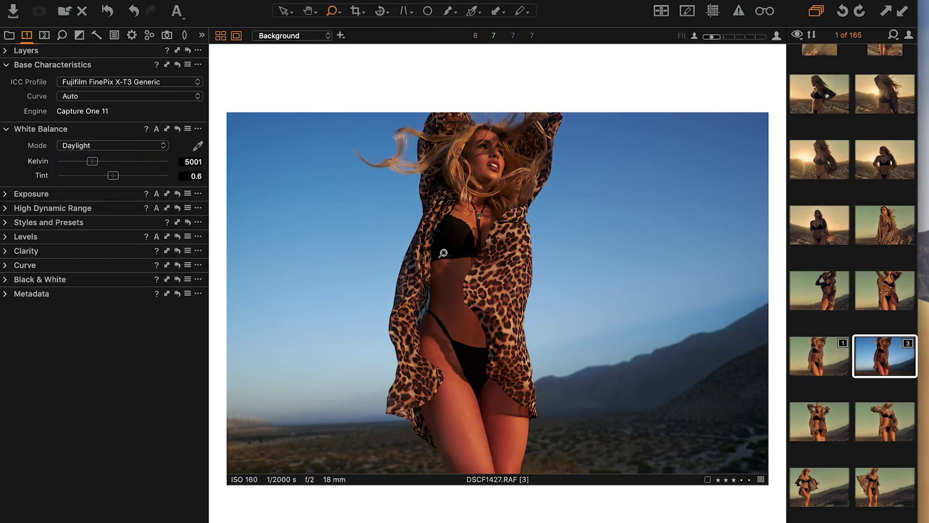
key("super+z")
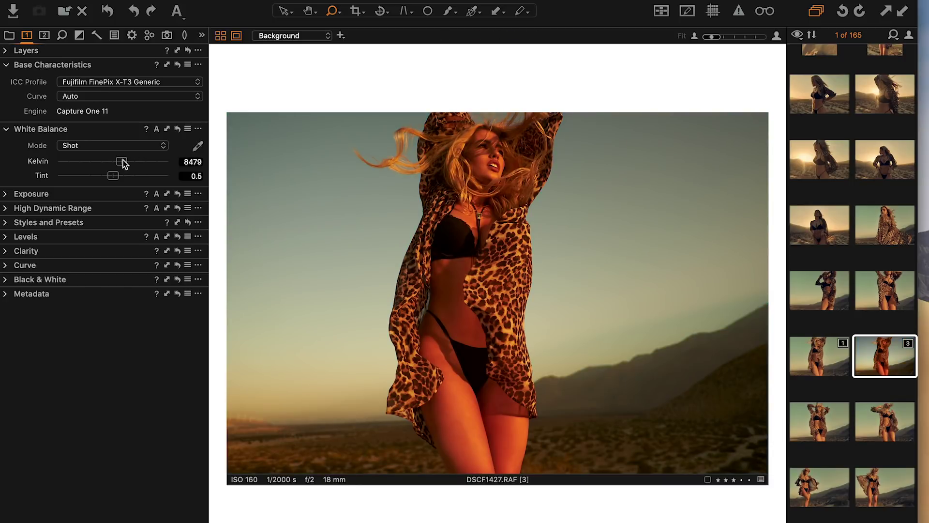
Cool the photo's white balance by lowering Kelvin to 7051.
left_click_drag(123, 161, 110, 161)
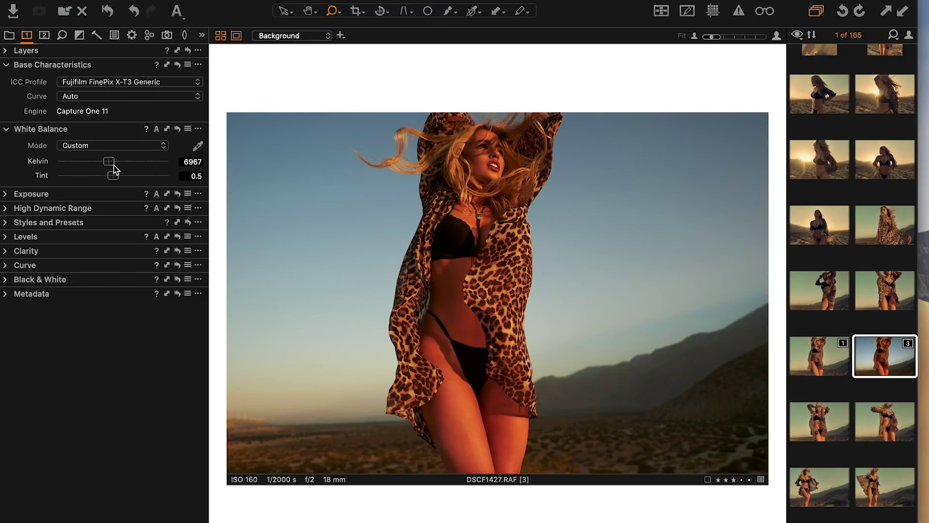
left_click_drag(112, 164, 106, 165)
Set the exposure adjustments to saturation -12 and contrast 9.
left_click(8, 193)
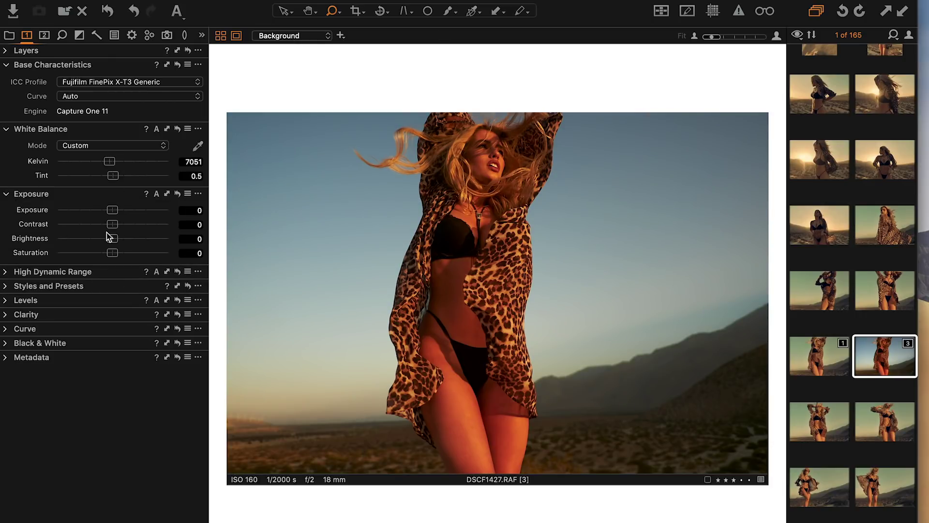
left_click_drag(113, 252, 124, 228)
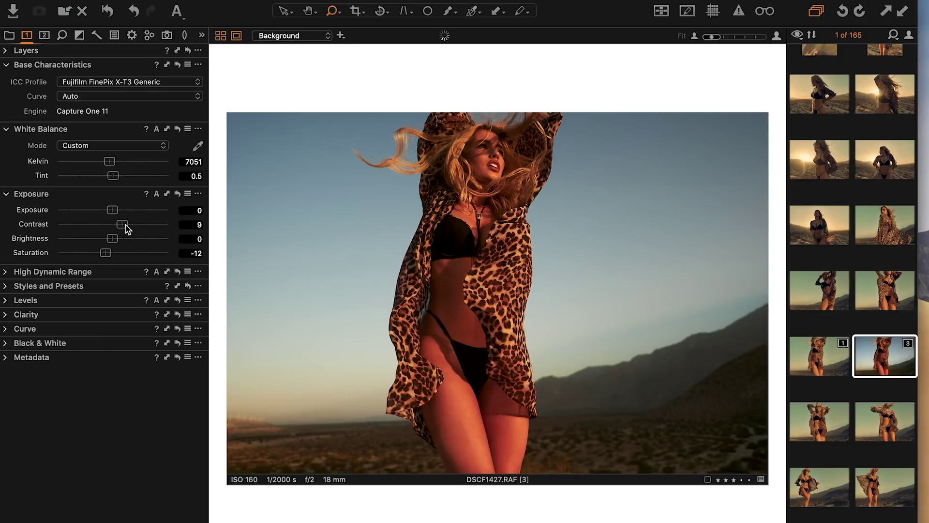
left_click(6, 195)
Set the high dynamic range adjustments to highlight 100 and shadow 2.
left_click(6, 208)
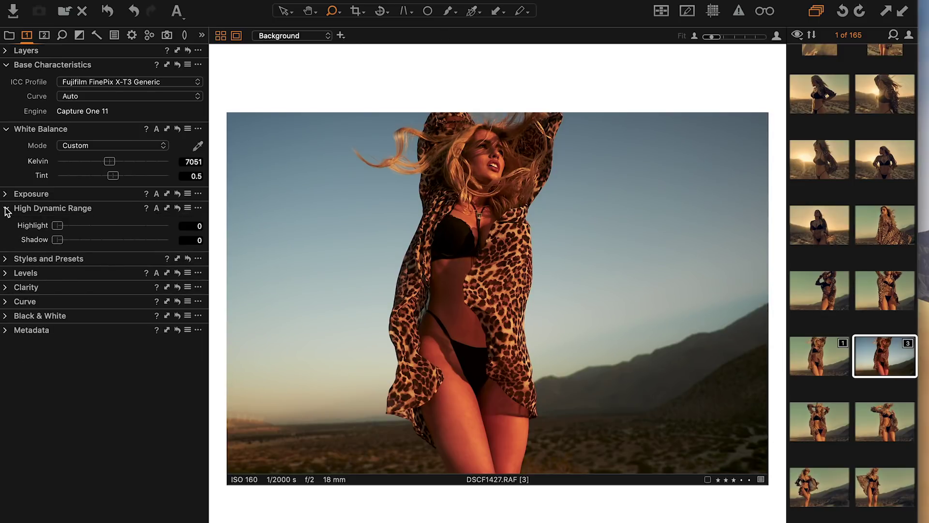
left_click(71, 239)
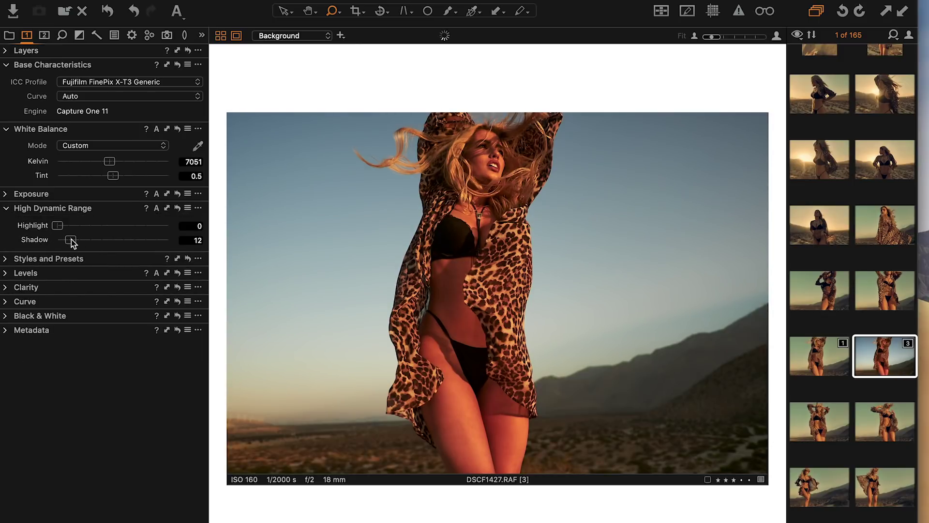
left_click_drag(71, 240, 59, 239)
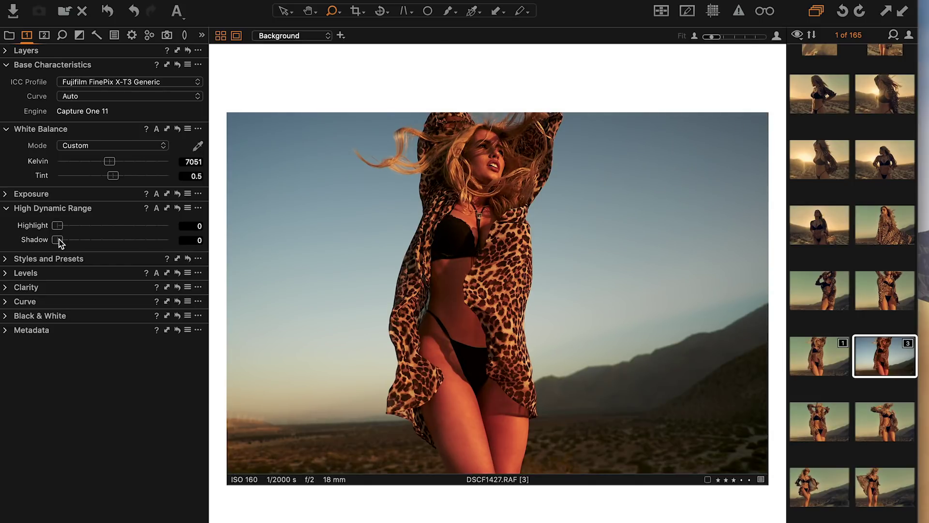
left_click(114, 225)
left_click_drag(144, 230, 176, 233)
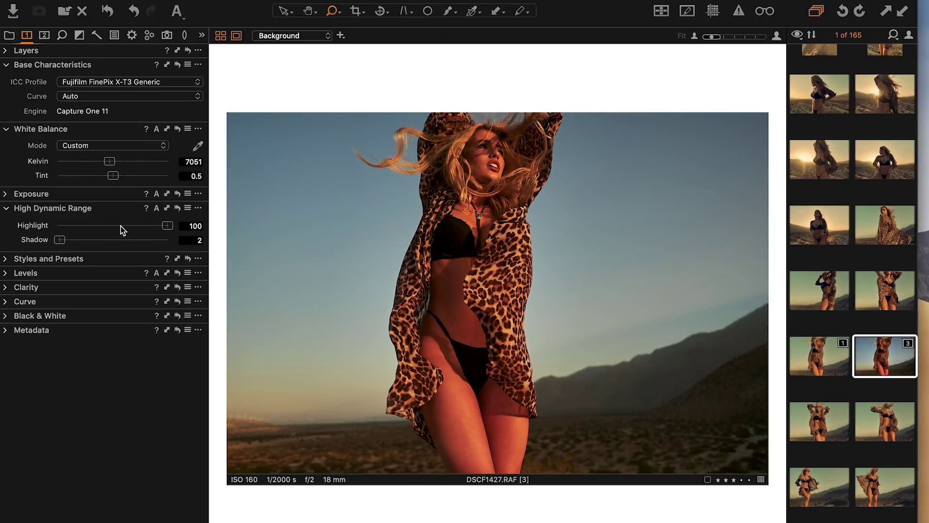
left_click(5, 208)
Preview the saved user styles, such as Western Classic Chrome, on the photo without applying any.
left_click(6, 222)
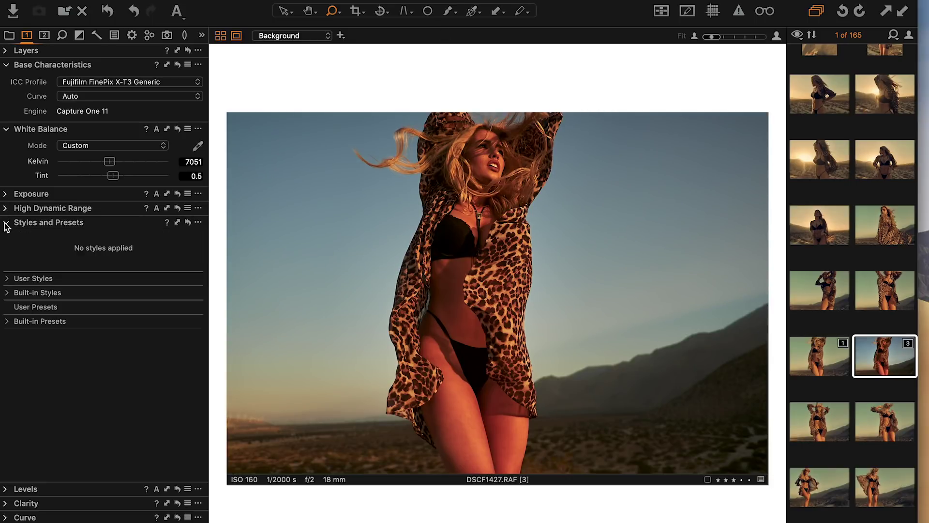
left_click(6, 279)
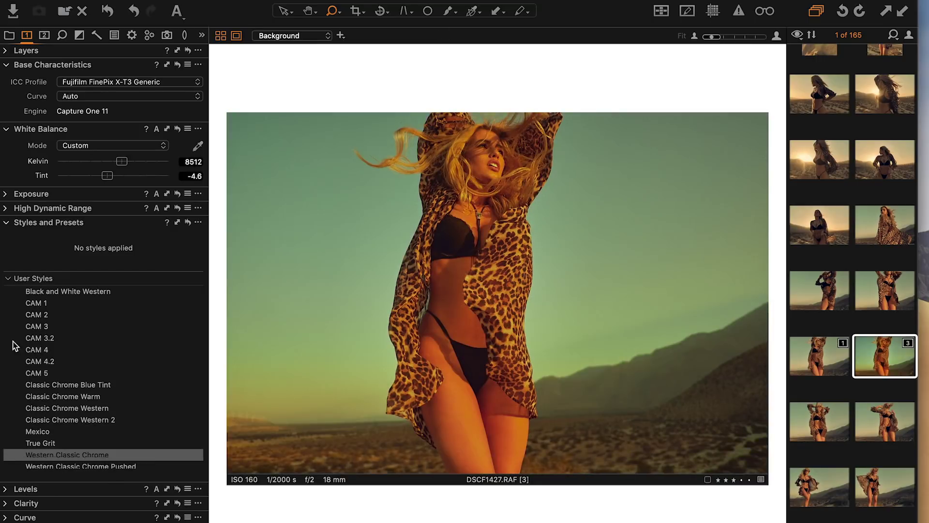
left_click(9, 280)
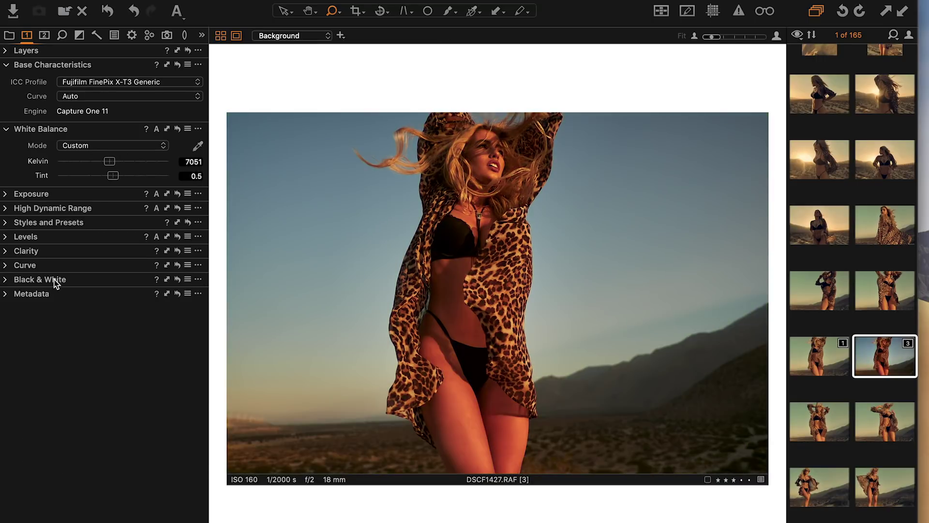
Set the clarity tool's structure to 24 with the Natural method.
left_click(7, 250)
left_click(126, 298)
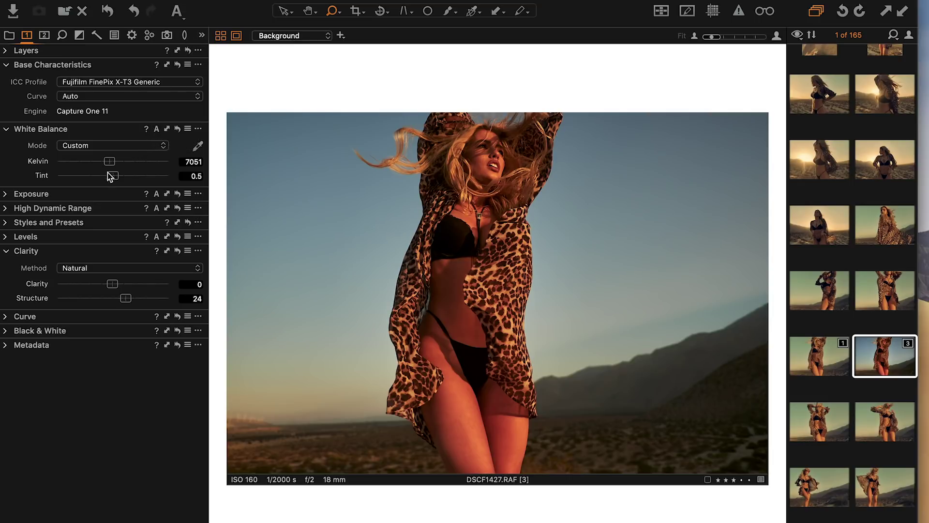
left_click(5, 251)
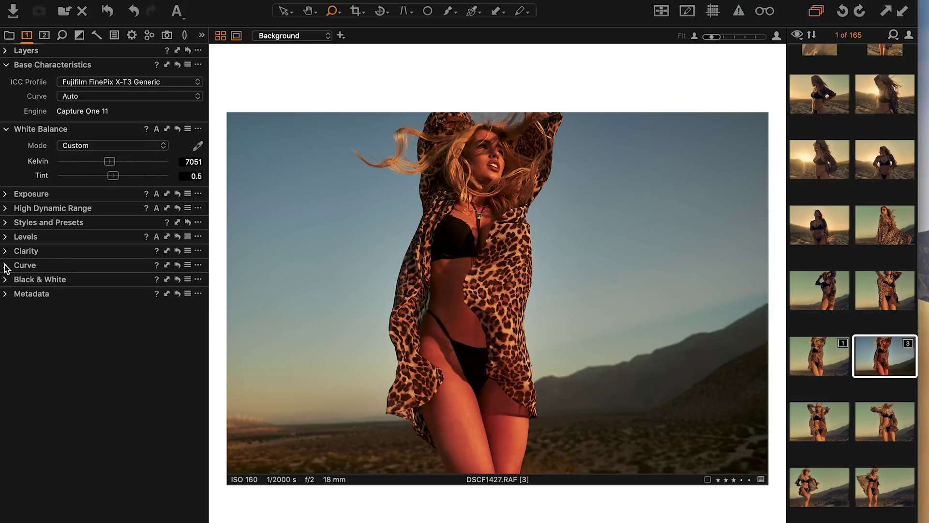
Set the white balance tint to -7.5, and undo a trial Kelvin adjustment.
left_click_drag(116, 179, 106, 176)
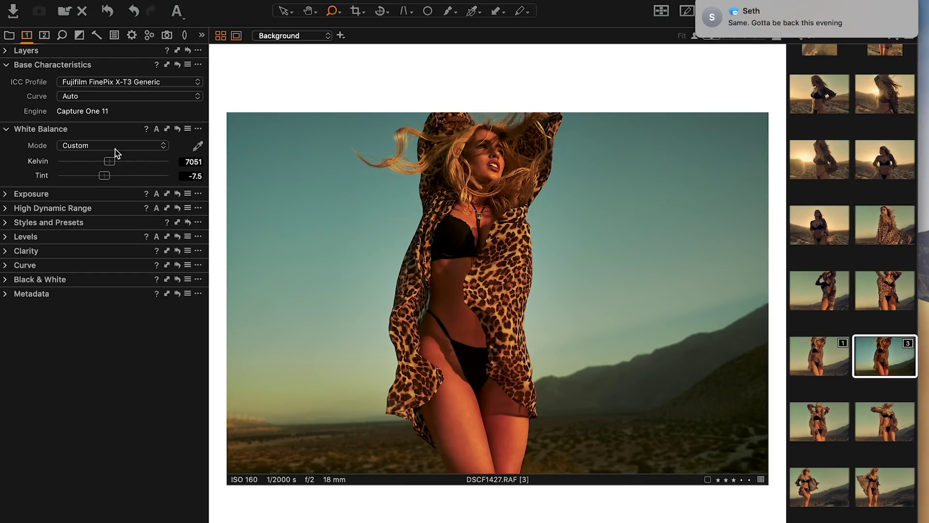
left_click_drag(111, 162, 108, 163)
left_click_drag(109, 161, 110, 167)
key("super+z")
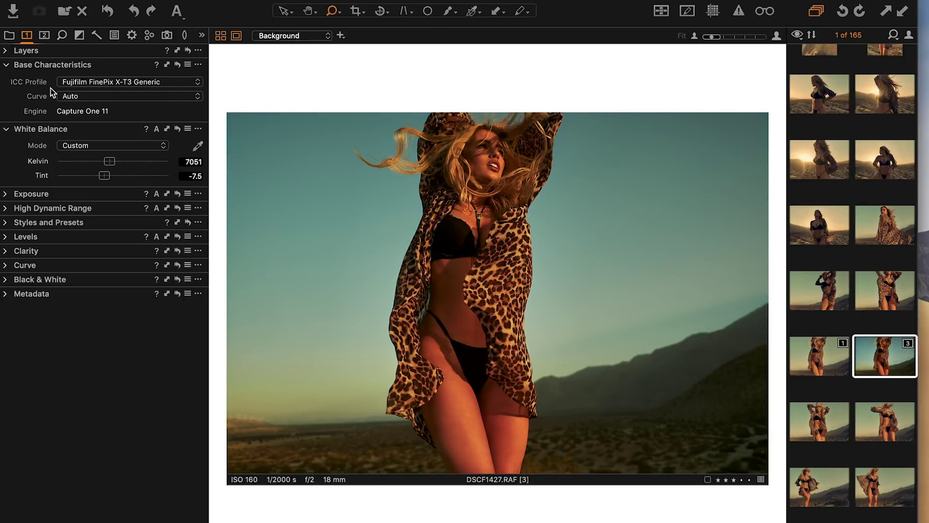
Sample the desert ground's brown colour as a new range in the advanced Color Editor.
left_click(44, 36)
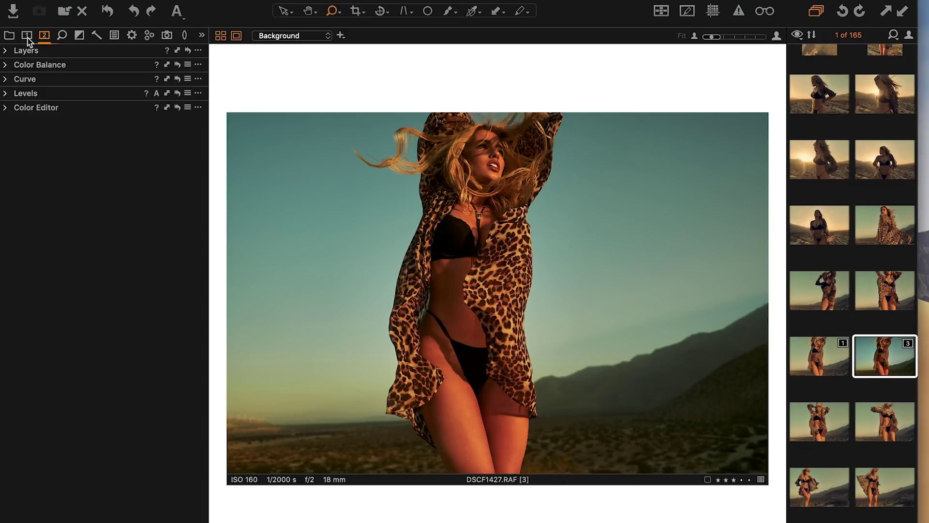
left_click(4, 109)
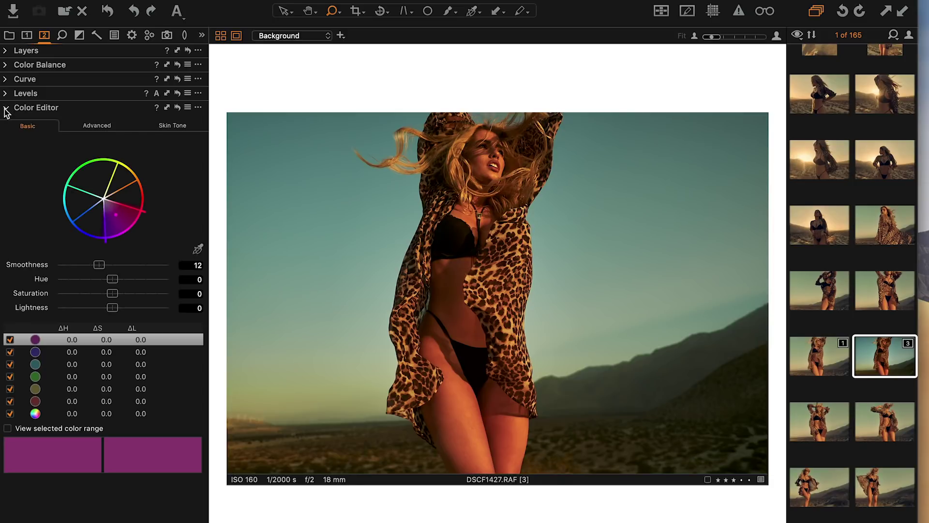
left_click(100, 125)
left_click(197, 248)
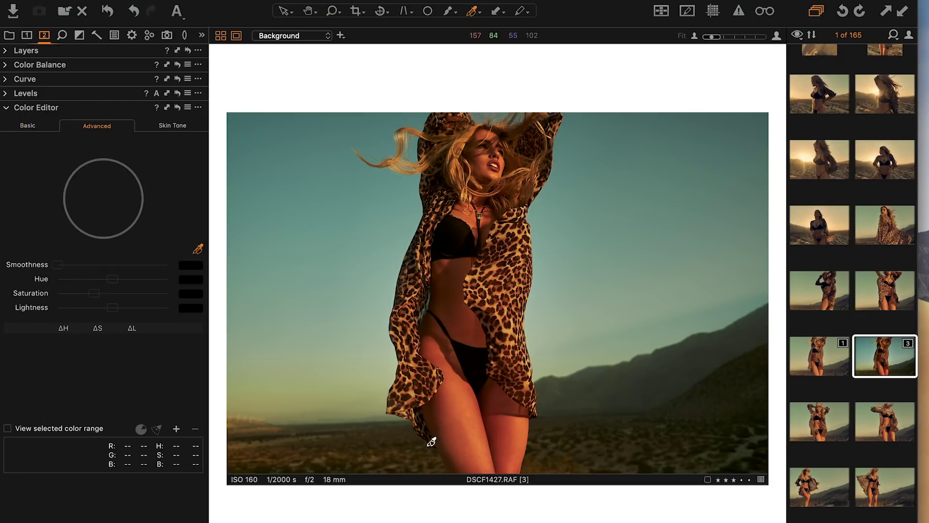
left_click(269, 454)
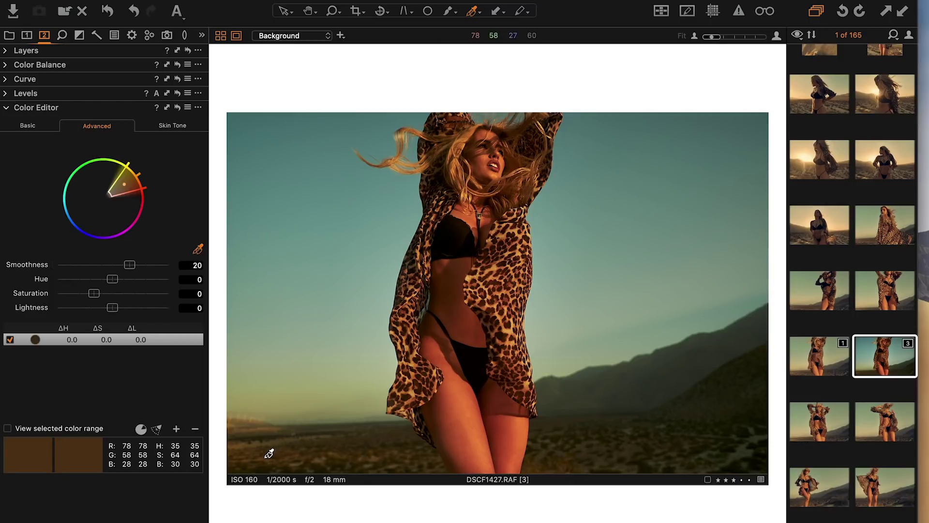
Isolate the sampled ground colour range in the view, narrow it to the yellows away from the skin tones, and set smoothness to 15.2.
left_click(8, 428)
left_click_drag(118, 196, 90, 215)
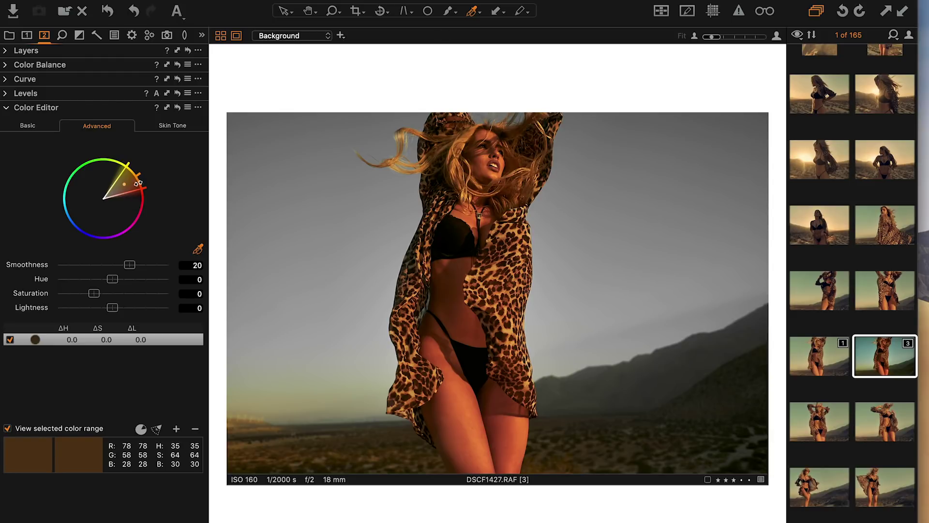
left_click_drag(141, 189, 135, 178)
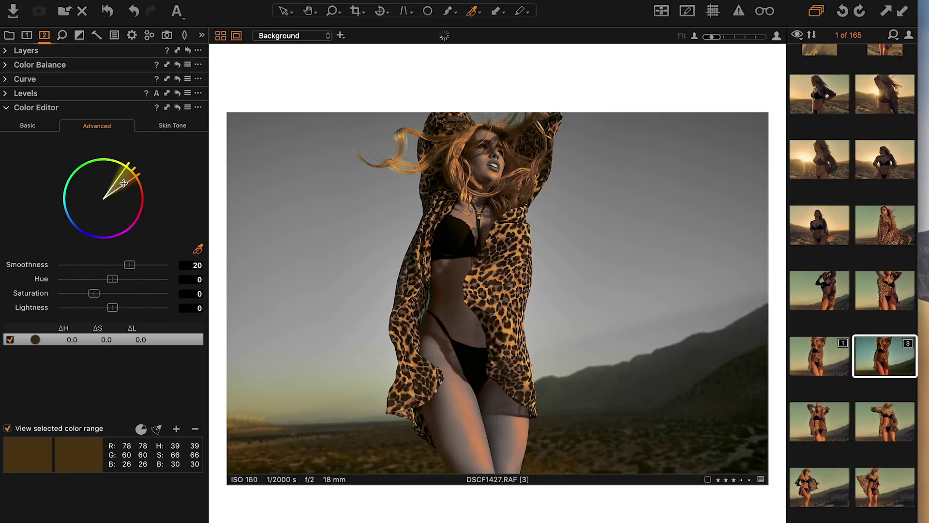
left_click_drag(127, 176, 128, 181)
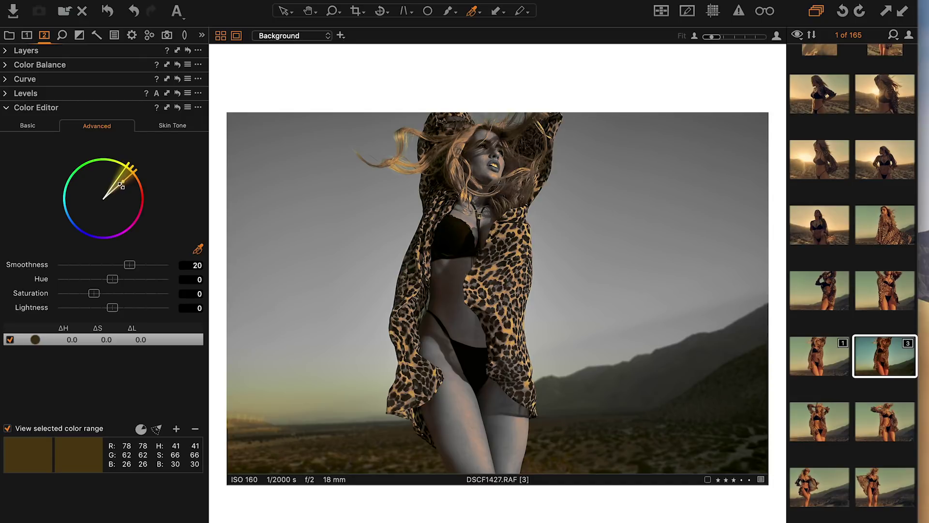
left_click_drag(121, 185, 128, 176)
left_click(8, 428)
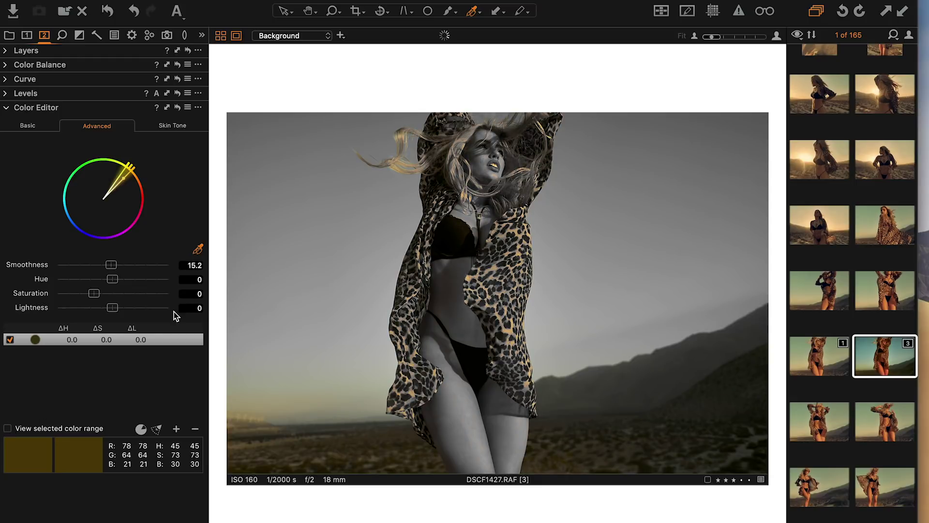
Test a lightness of 94.7 on the yellow range, reset it to 0, and set the range's hue to -9.2.
left_click(165, 310)
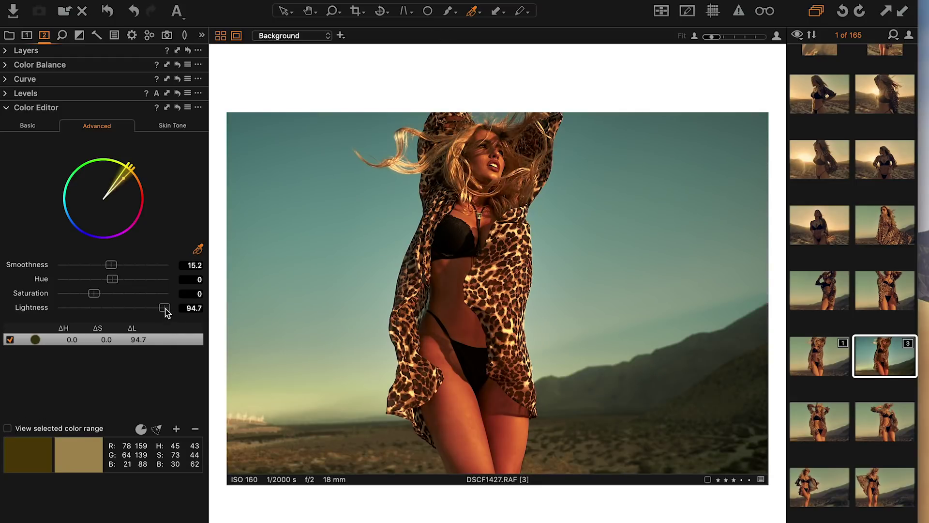
double_click(165, 309)
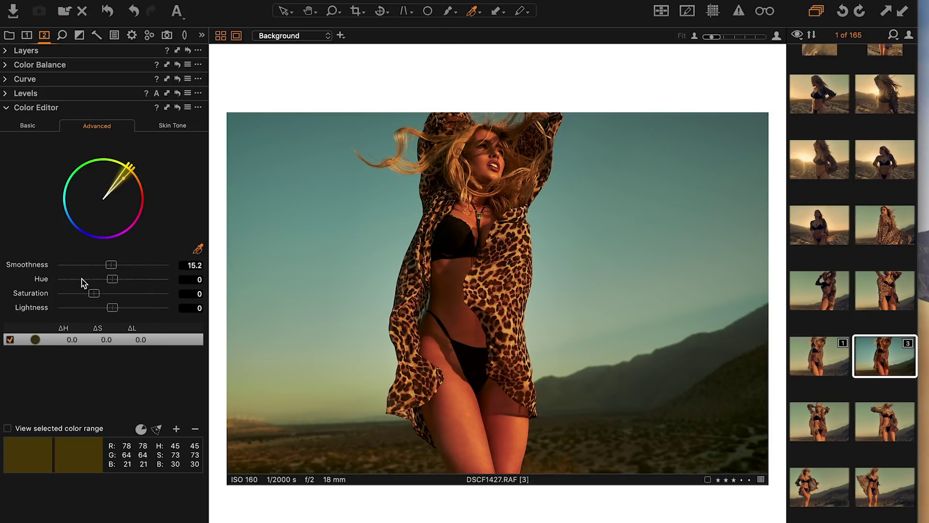
left_click(97, 279)
Sample the model's hair colour as a second range and view only the selected colour range.
left_click(196, 251)
left_click(464, 142)
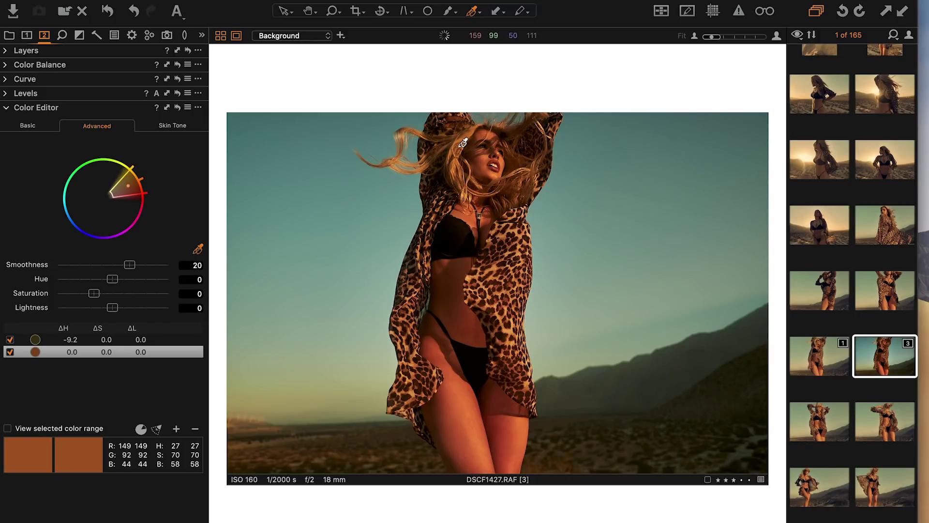
left_click(8, 428)
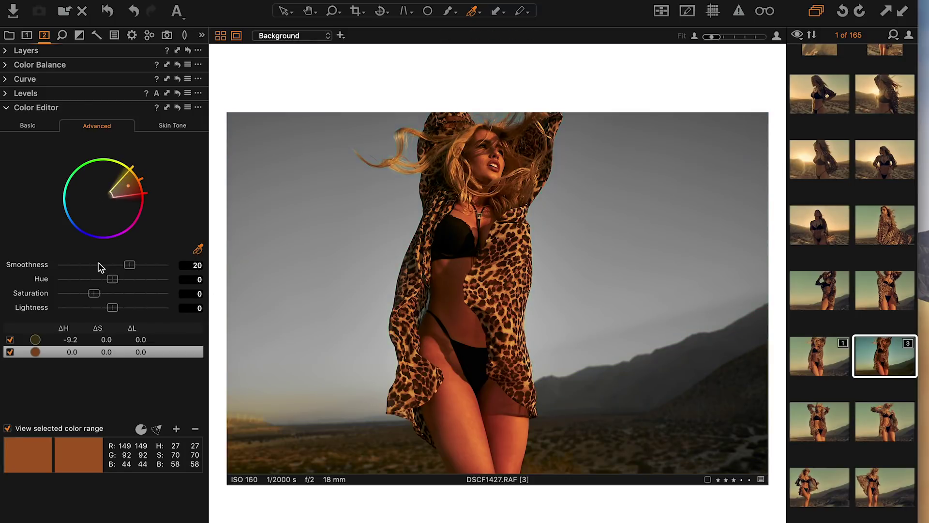
Narrow the hair colour range to the yellow-orange tones, excluding the skin, and return to the full-colour view.
left_click_drag(132, 188, 130, 177)
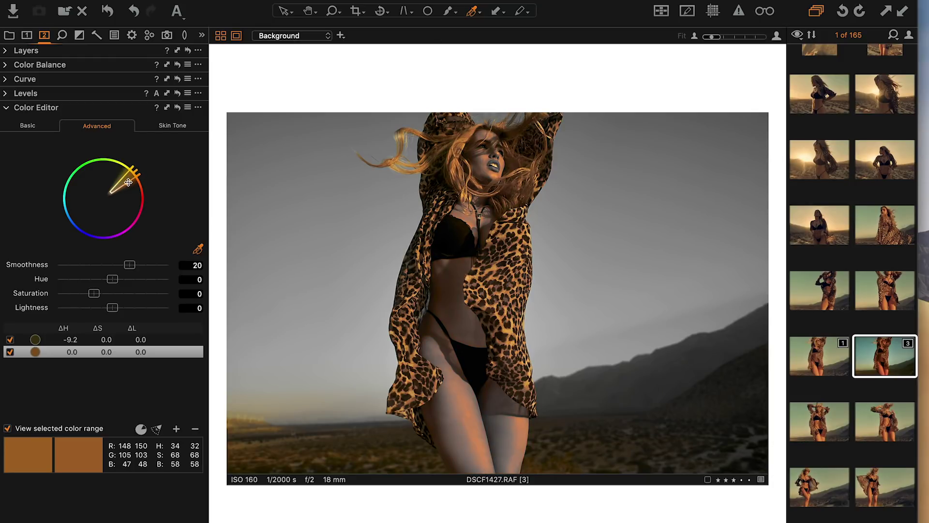
left_click_drag(128, 182, 129, 181)
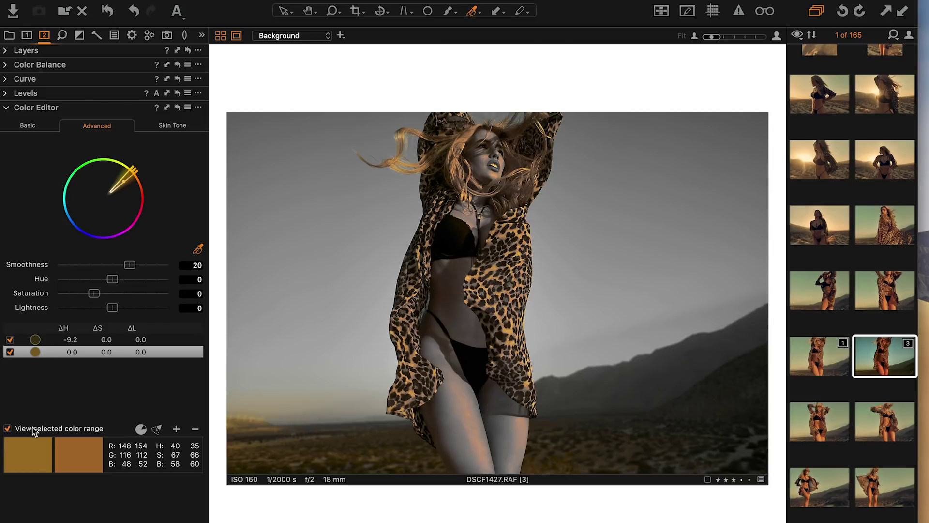
left_click(8, 429)
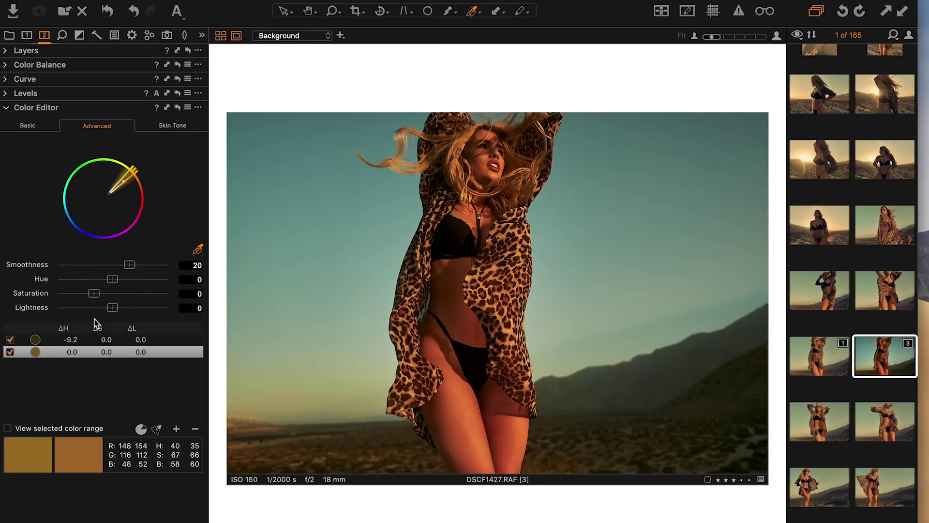
Test stronger saturation and lightness changes on the hair range, and settle on hue 6.8, saturation -3.8 and lightness 4.
left_click_drag(94, 293, 86, 295)
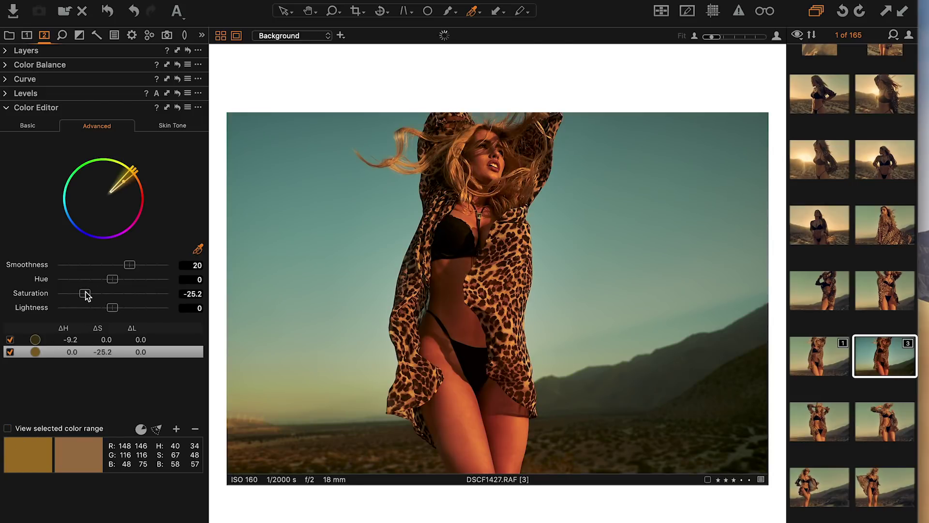
left_click(124, 307)
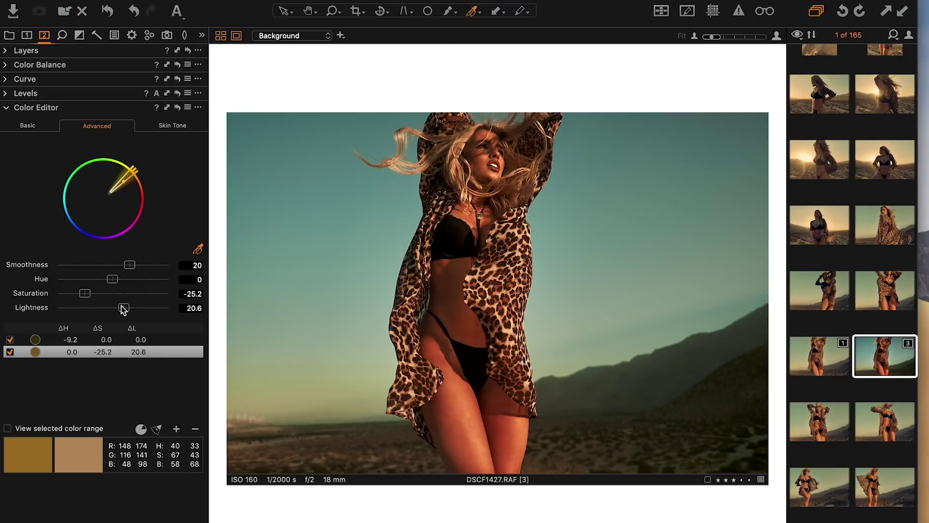
left_click_drag(86, 293, 126, 280)
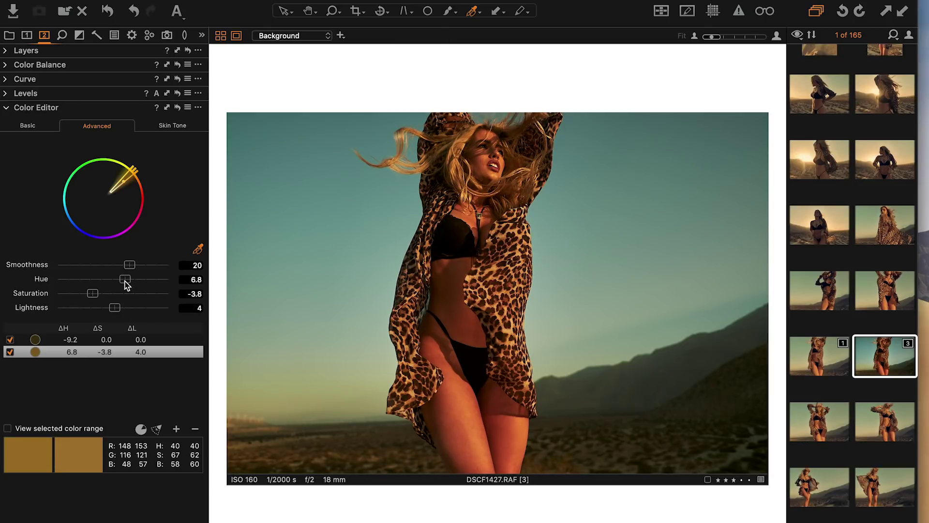
Compare the photo with and without the hair range and the ground range adjustments.
left_click(10, 352)
left_click(10, 352)
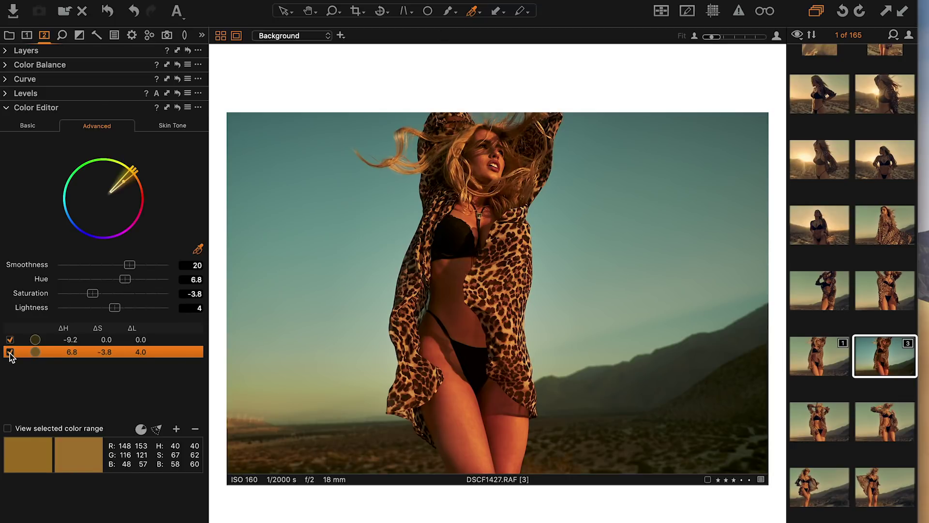
left_click(9, 340)
left_click(9, 340)
Sample the greenish sky near the horizon as a third colour range, narrow it to the yellow-greens, and set its smoothness to 16.4.
left_click(177, 430)
left_click(317, 394)
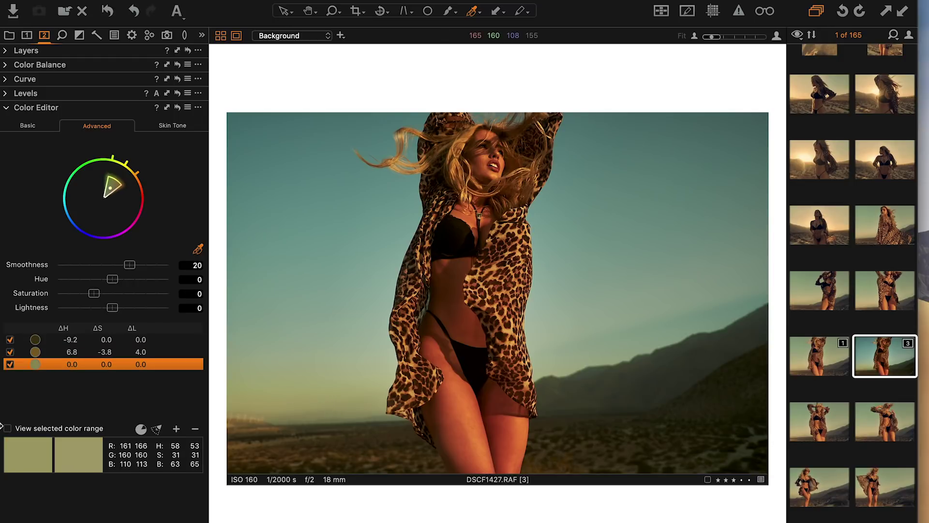
left_click(7, 428)
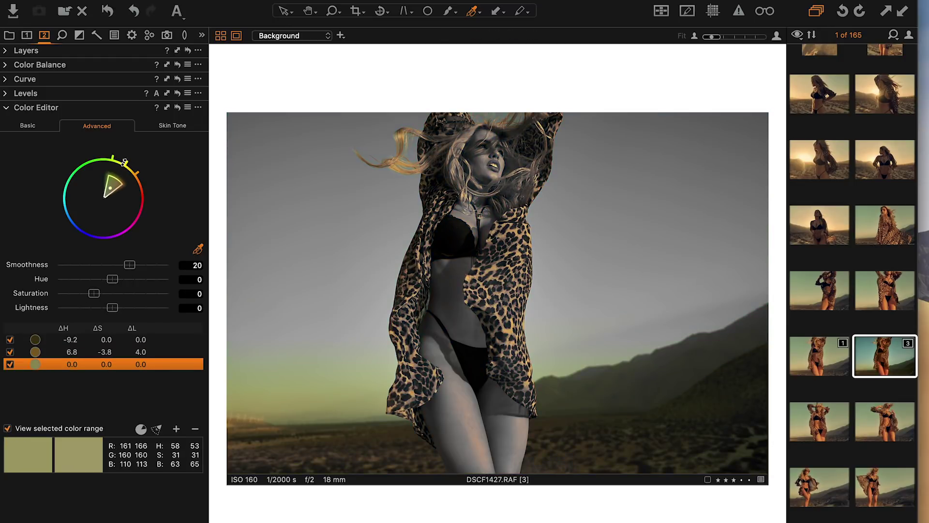
left_click_drag(124, 183, 118, 182)
left_click(116, 264)
left_click(7, 428)
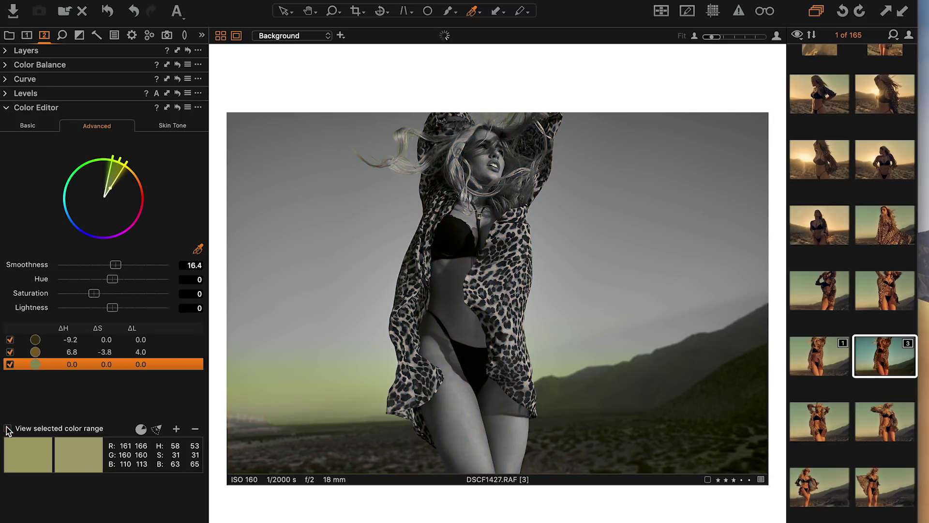
Set the hue of the horizon sky range to -19 and switch from the Color Editor to the Layers tool.
left_click_drag(112, 279, 78, 280)
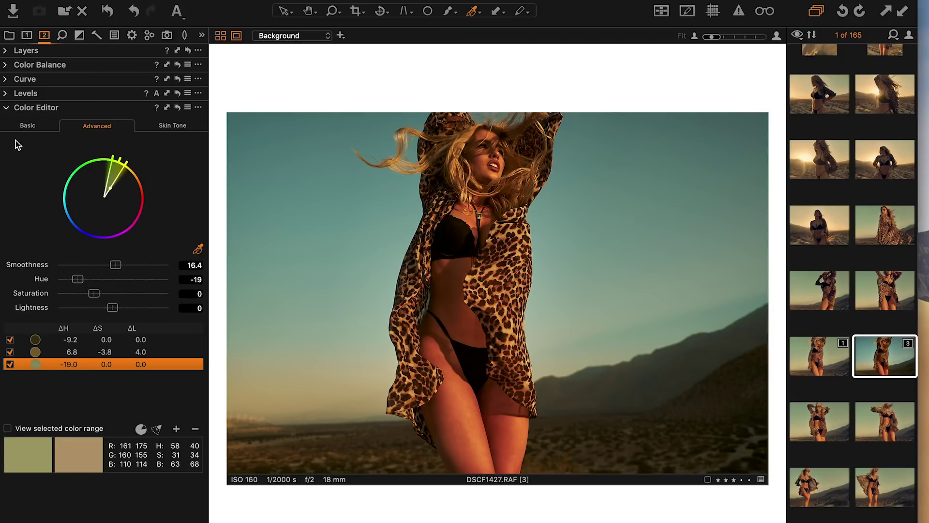
left_click(6, 108)
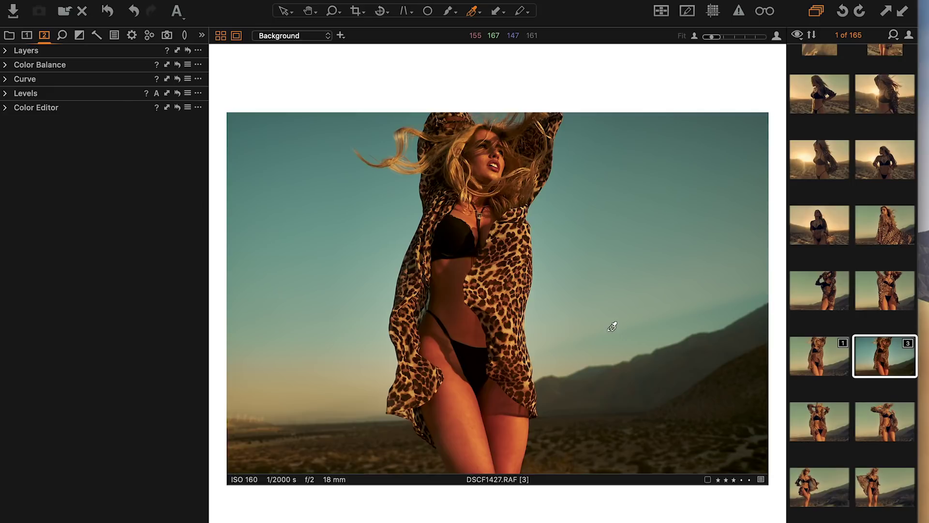
left_click(5, 52)
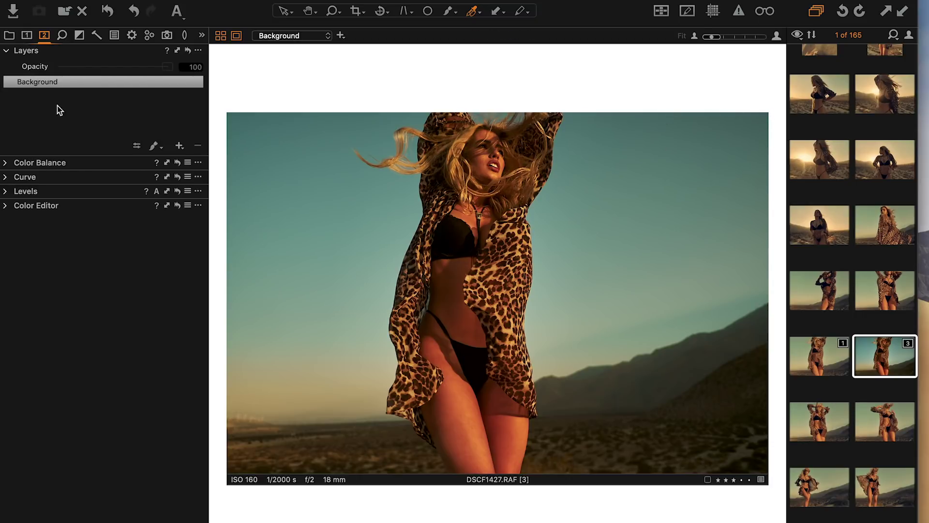
Set the vignetting amount to 0.42 and collapse the Crop, Vignetting and Rotation & Flip tools.
left_click(186, 36)
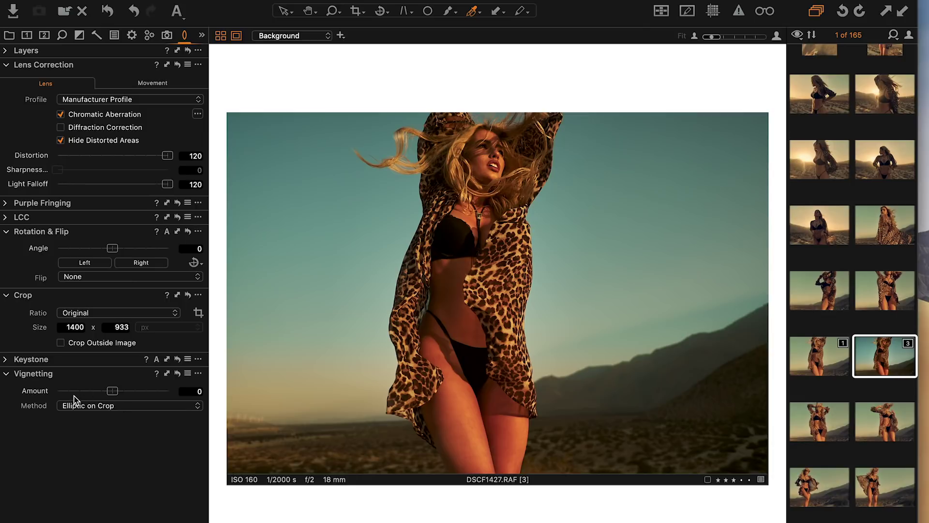
left_click_drag(114, 393, 118, 390)
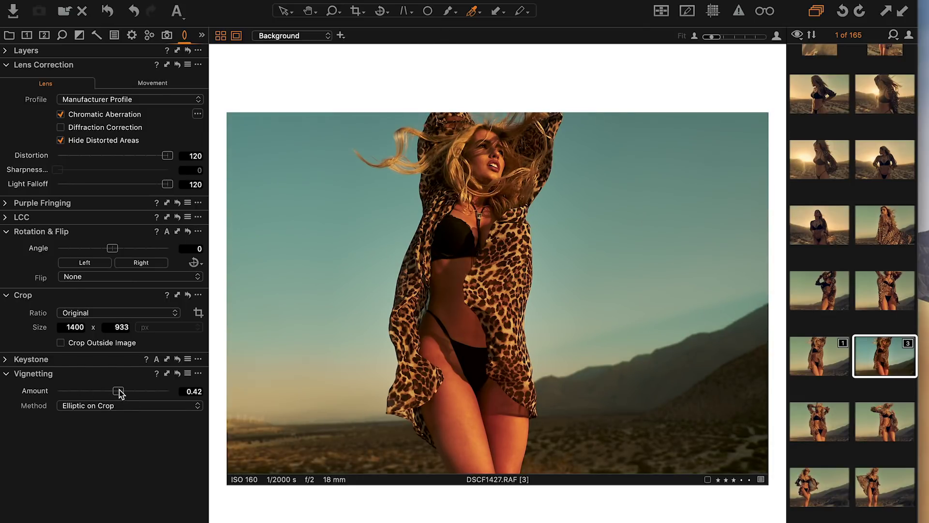
left_click(6, 294)
left_click(7, 324)
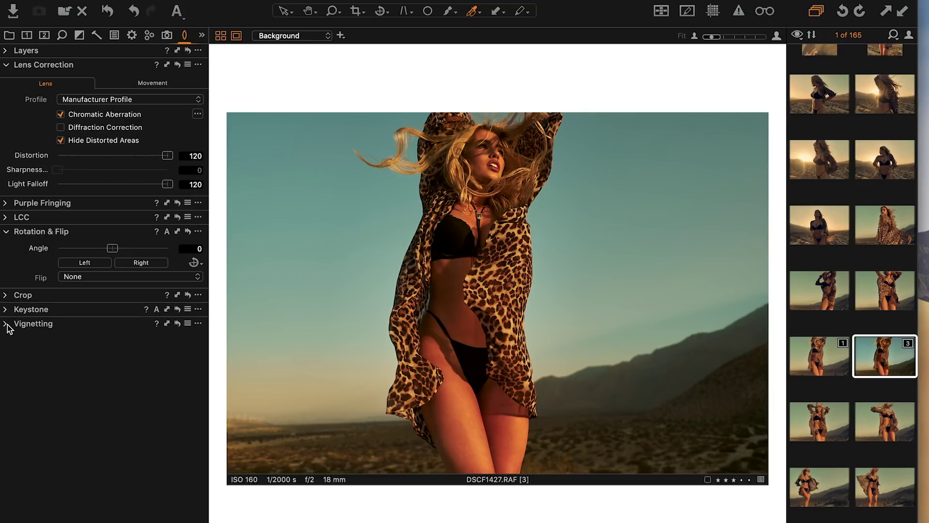
left_click(7, 233)
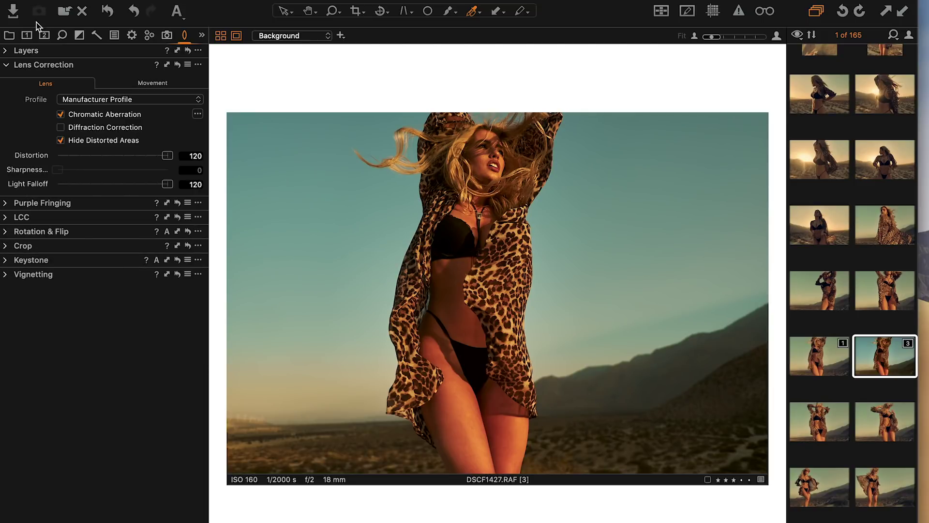
Add a new filled adjustment layer above the background.
left_click(45, 35)
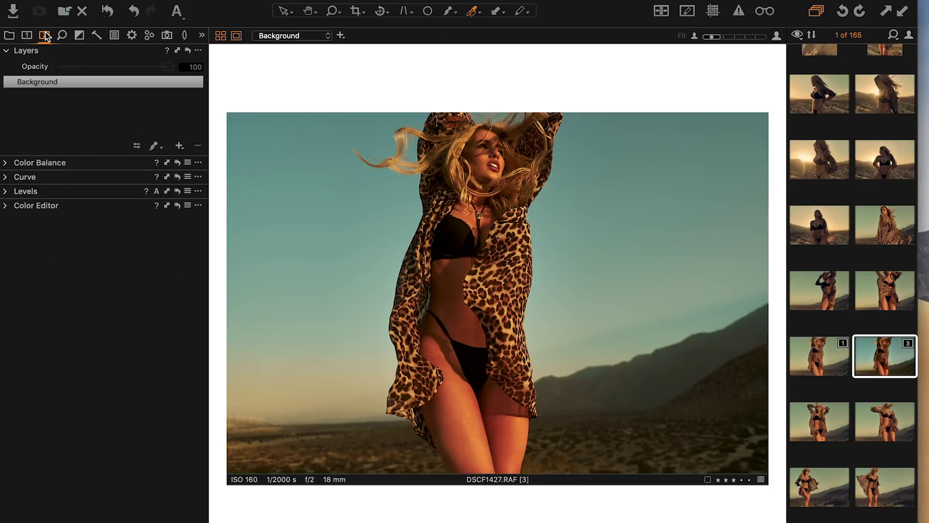
left_click(179, 146)
left_click(194, 163)
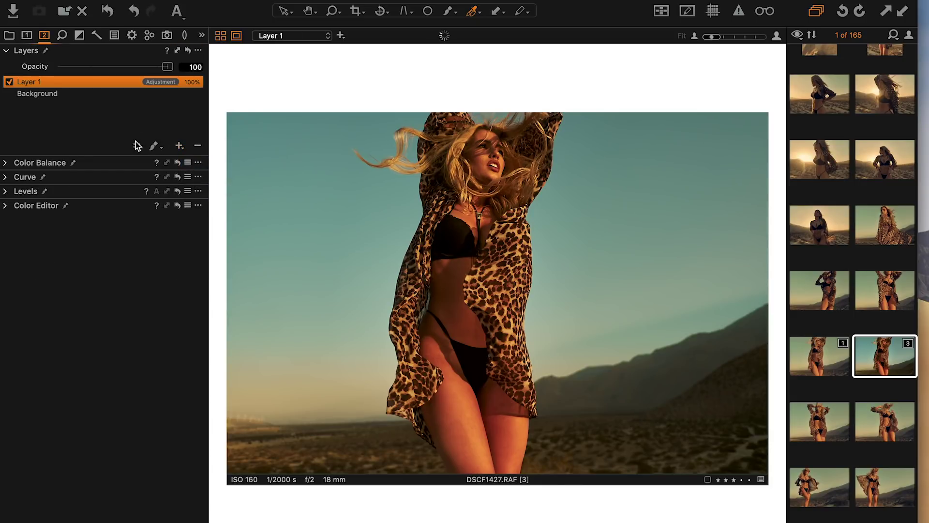
Sample the blue-green sky in the Color Editor's Skin Tone mode on the new layer and widen the range from green to blue.
left_click(7, 208)
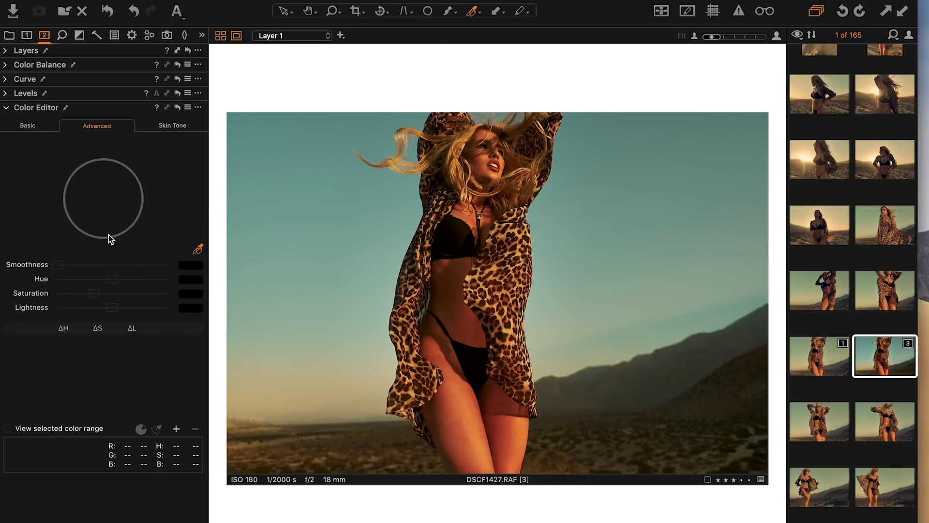
left_click(175, 127)
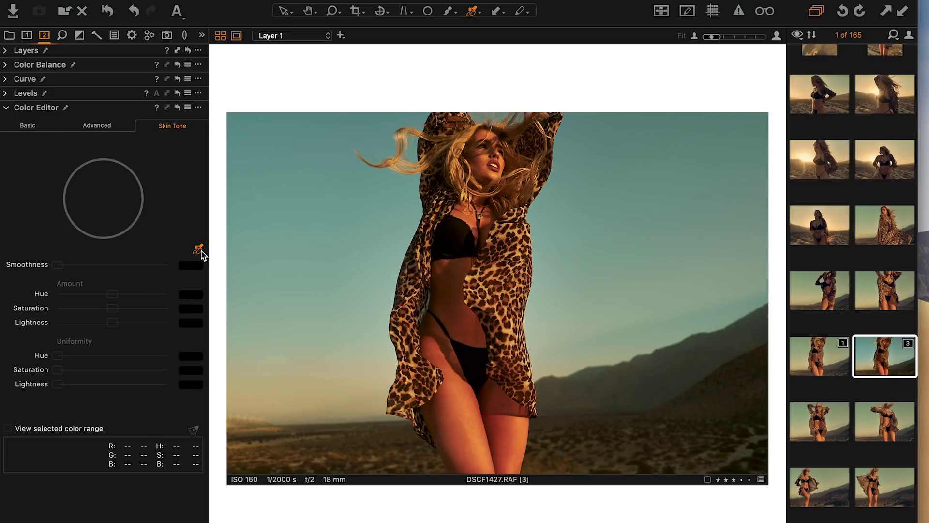
left_click(328, 203)
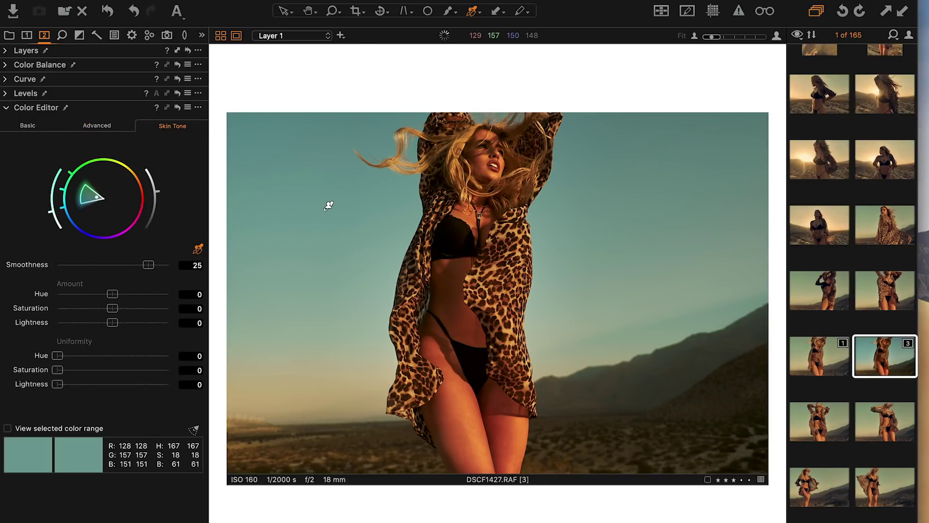
left_click_drag(82, 192, 100, 231)
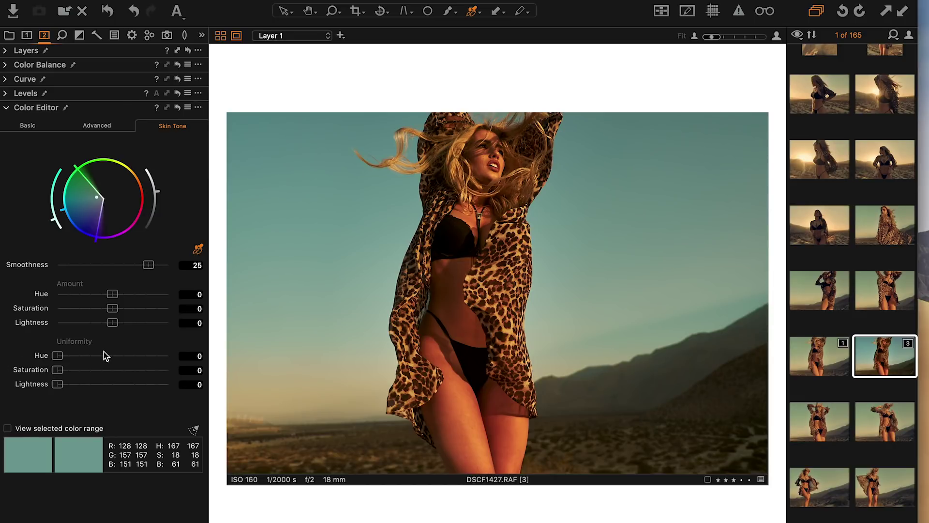
Set the sky range's hue uniformity to 47.4 and lightness uniformity to 93.4, and extend the range into the yellows.
left_click_drag(106, 357, 110, 356)
left_click(161, 383)
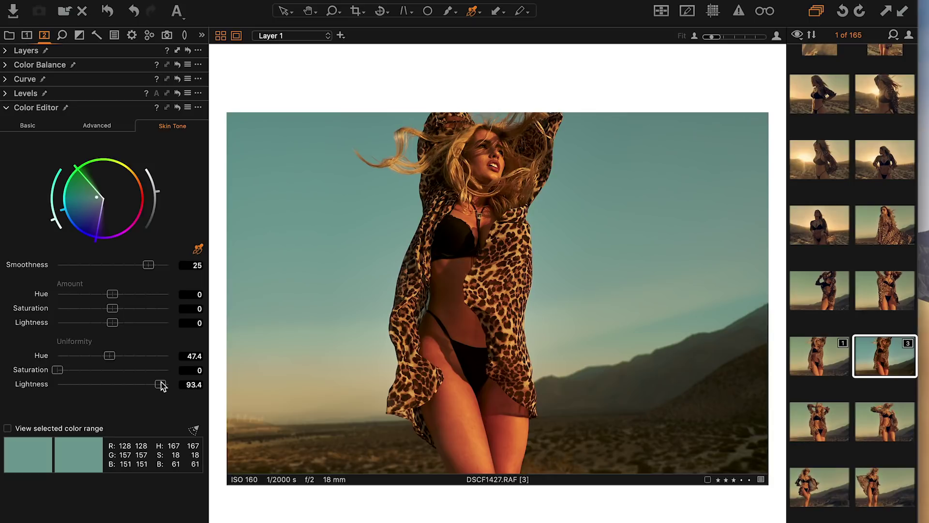
left_click_drag(90, 184, 113, 177)
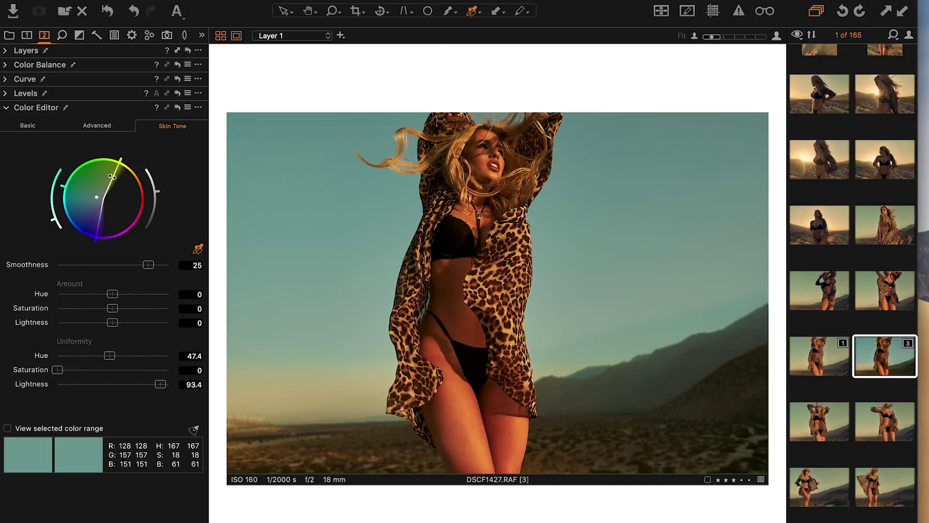
Set the sky range's smoothness to 30 and saturation uniformity to 89.6, and, after testing hue uniformity at 94, reduce it to 10.7.
left_click_drag(149, 265, 188, 272)
left_click(156, 370)
left_click(162, 355)
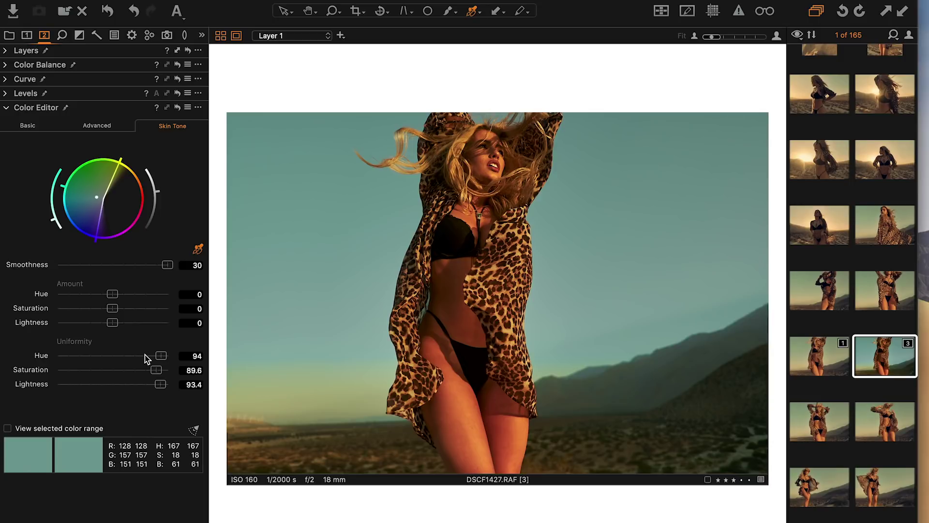
left_click(59, 355)
left_click(70, 356)
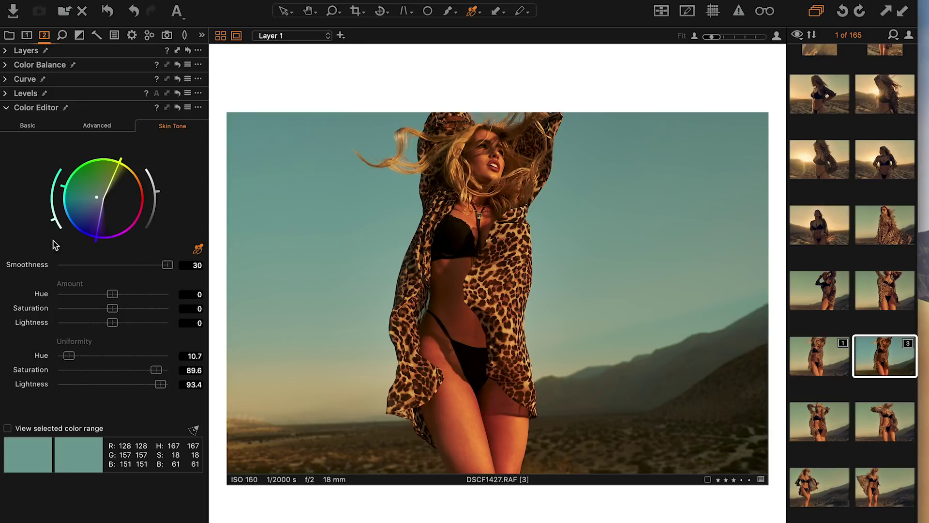
Toggle Layer 1 off and on to compare the sky with and without the uniformity adjustments.
left_click(6, 50)
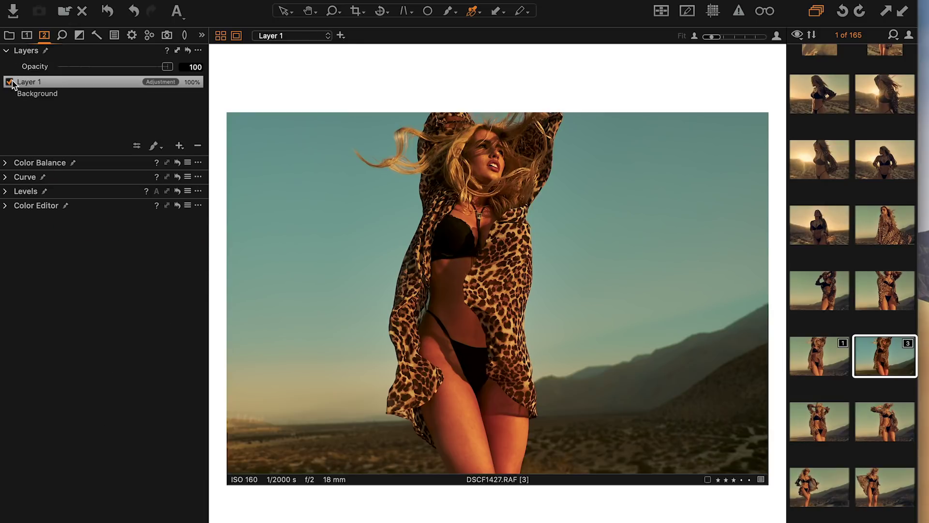
left_click(10, 81)
left_click(9, 82)
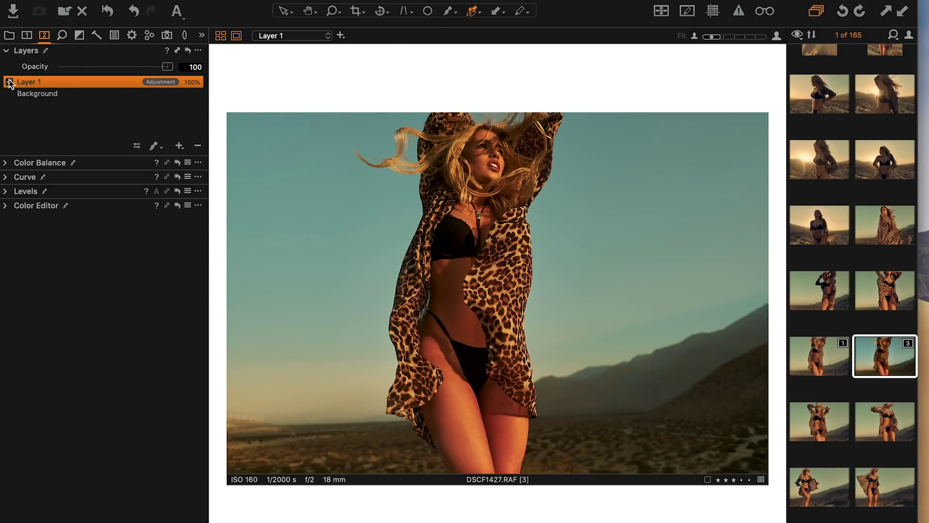
left_click(9, 82)
left_click(9, 82)
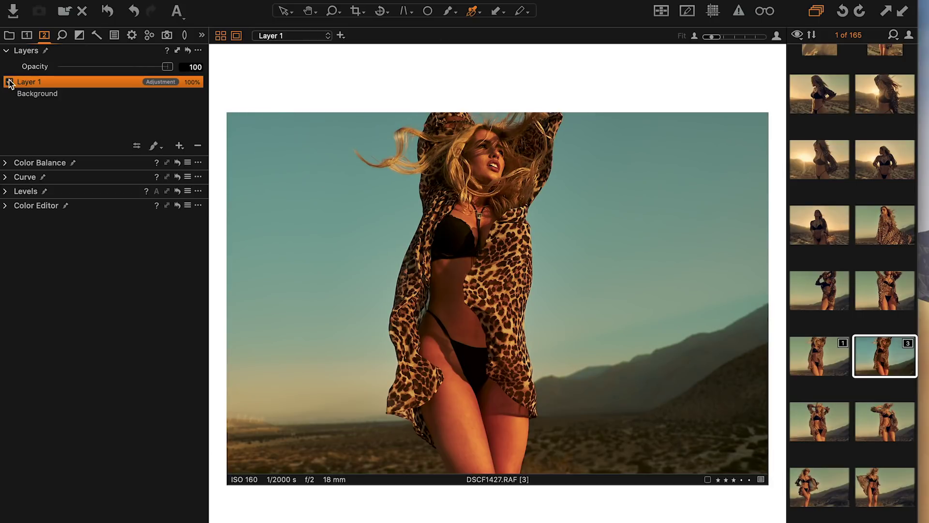
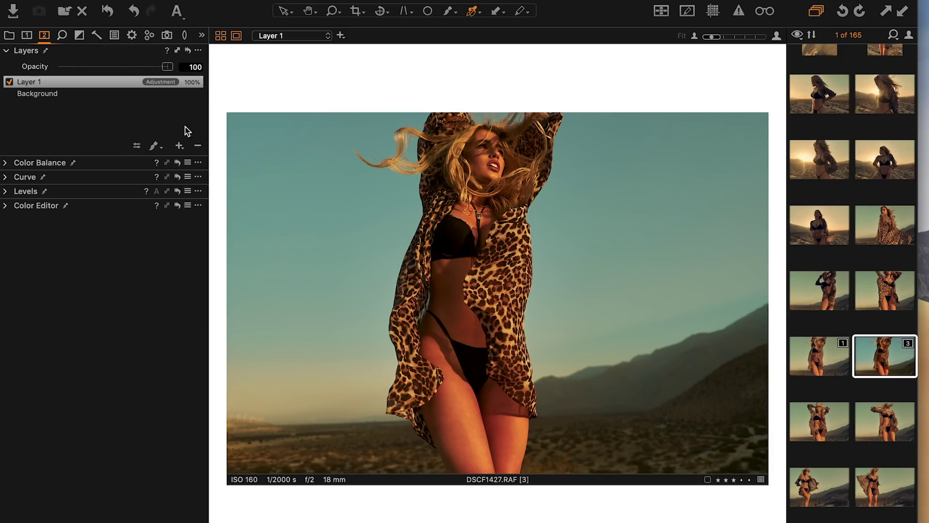
Add a second filled adjustment layer and collapse the Layers tool.
left_click(178, 146)
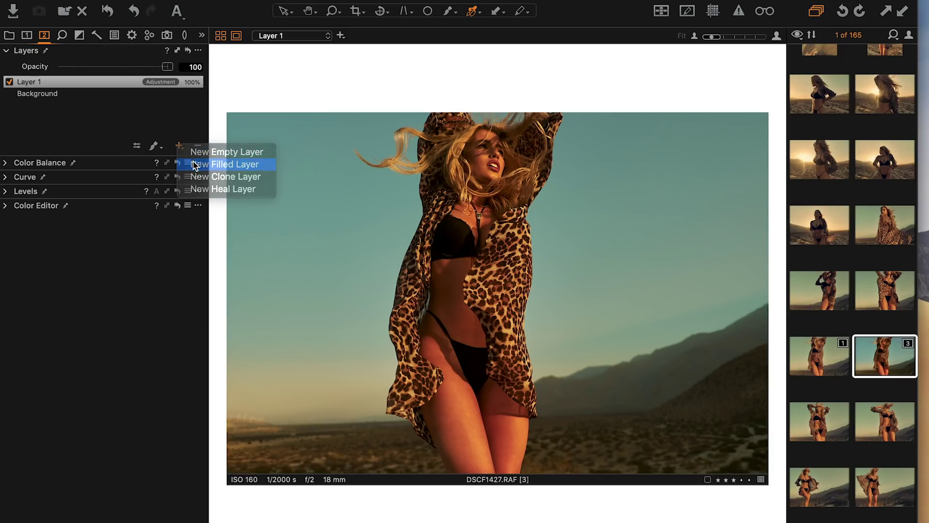
left_click(193, 161)
left_click(8, 49)
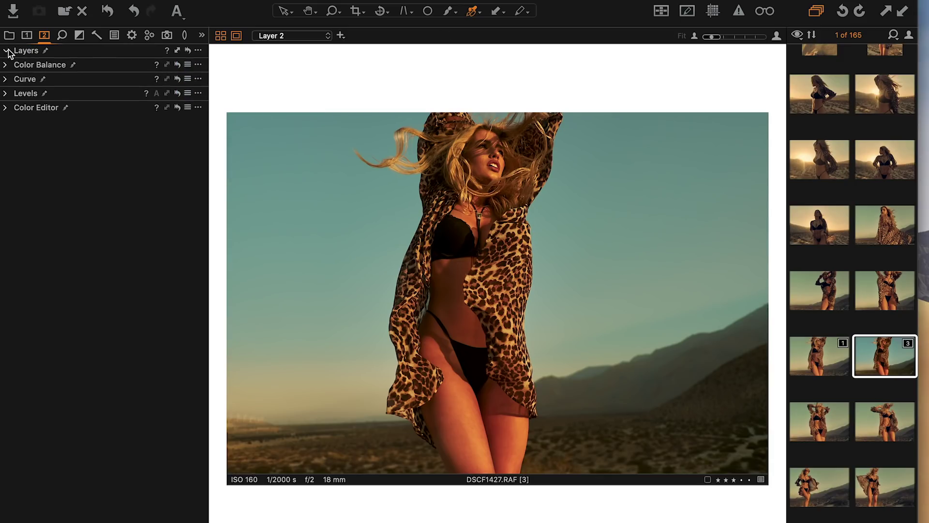
Tint the second layer's shadows slightly towards cyan with Color Balance, go through highlights and midtones, and open the Color Editor.
left_click(8, 68)
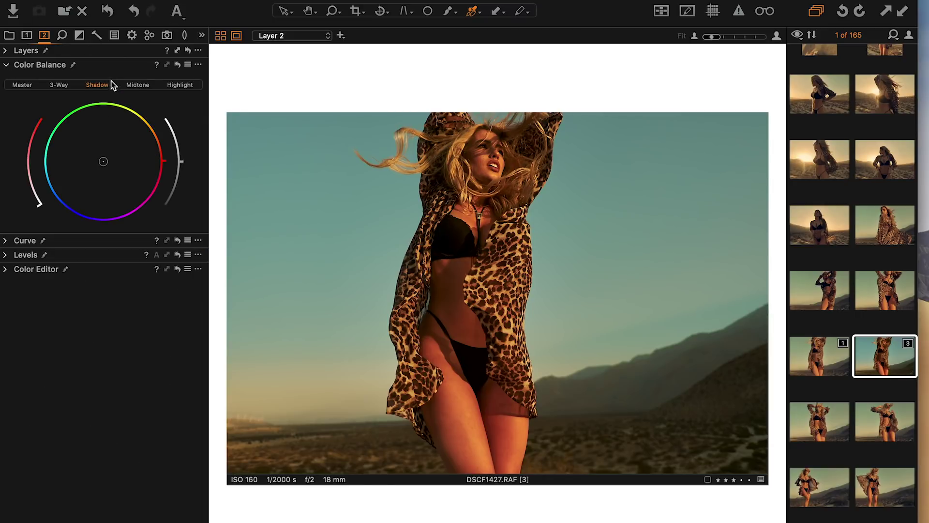
mouse_move(103, 160)
left_mouse_down()
mouse_move(85, 173)
mouse_move(117, 147)
mouse_move(102, 161)
left_mouse_up()
left_click(190, 90)
left_click(138, 85)
left_click(4, 270)
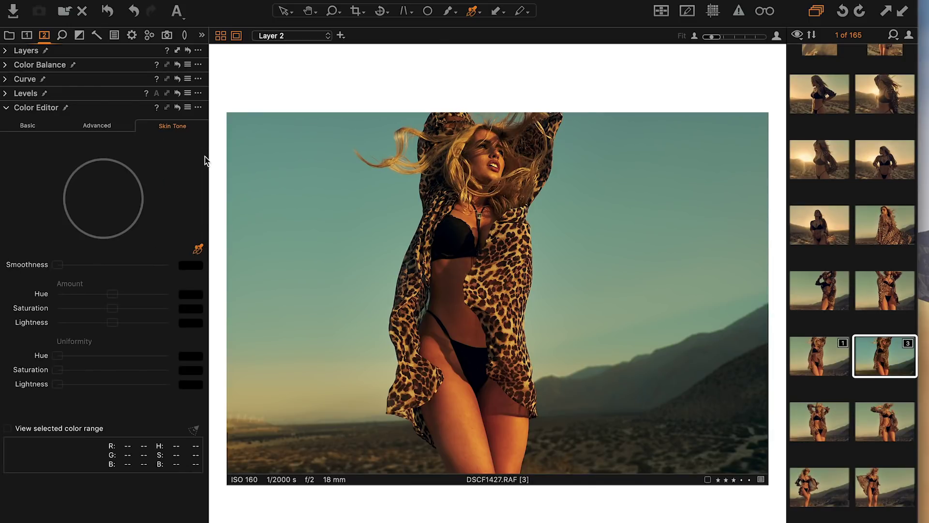
Sample the thigh as Layer 2's skin tone range and narrow its hue range towards orange, previewing the selected colours.
left_click(198, 251)
left_click(458, 416)
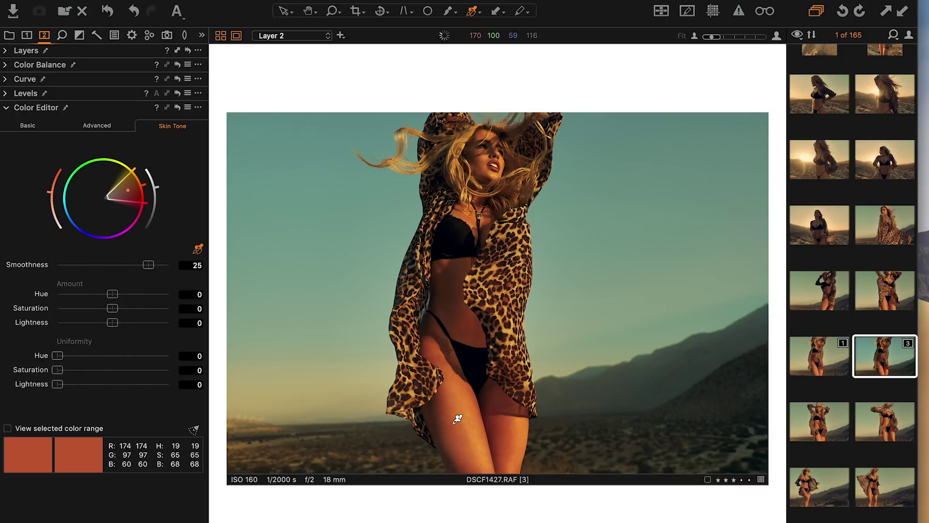
left_click(8, 429)
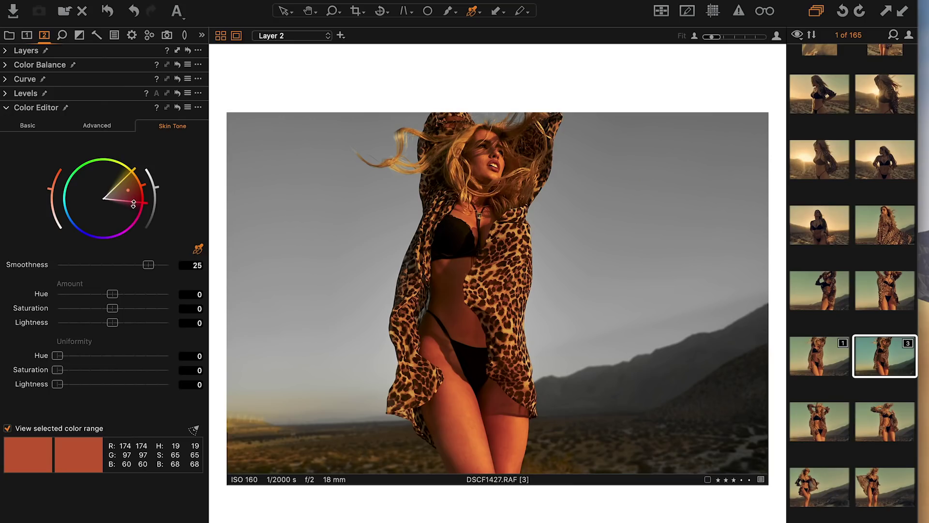
left_click_drag(134, 204, 134, 190)
left_click_drag(129, 190, 137, 186)
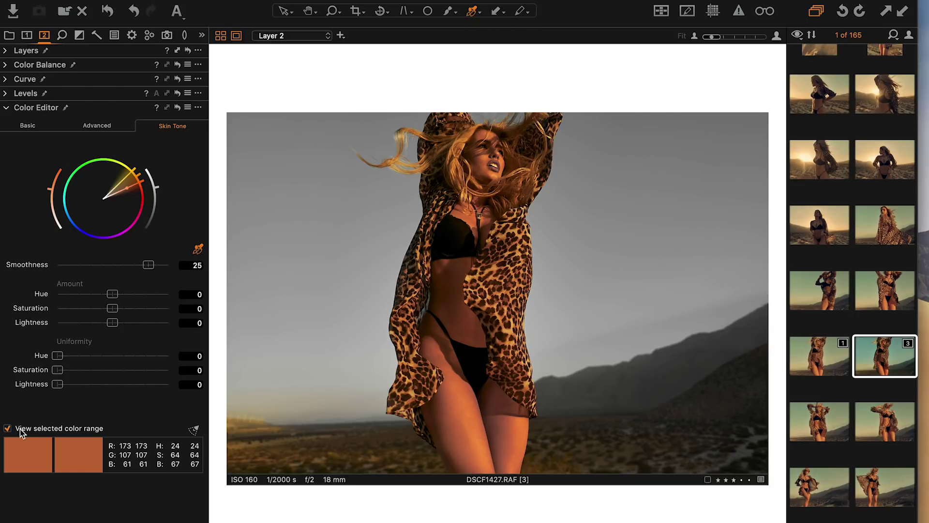
left_click(8, 429)
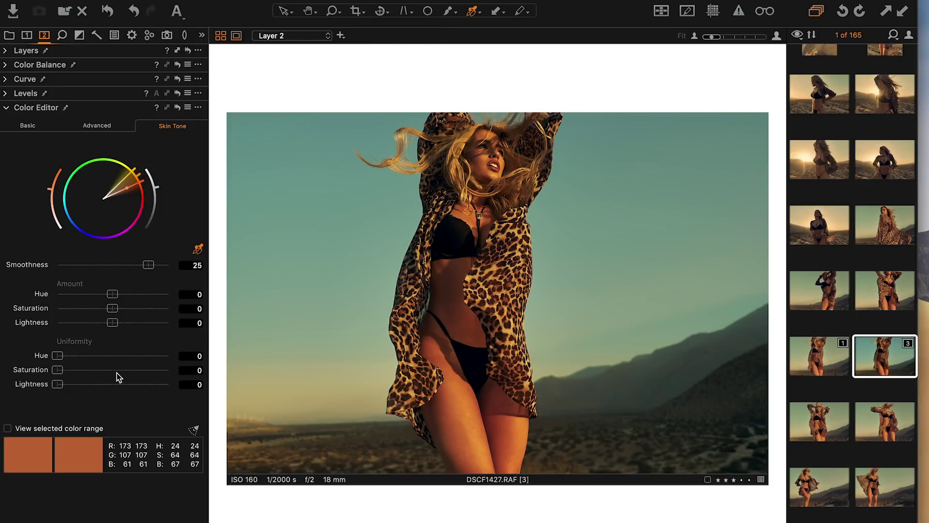
Test the skin range's saturation and lightness uniformity, resetting both, and try hue uniformity at 84.9.
left_click(129, 370)
double_click(129, 371)
left_click(103, 386)
double_click(104, 386)
left_click(88, 357)
left_click(151, 356)
Preview the skin range, narrow its yellow side and set its smoothness to 18.8.
left_click(9, 429)
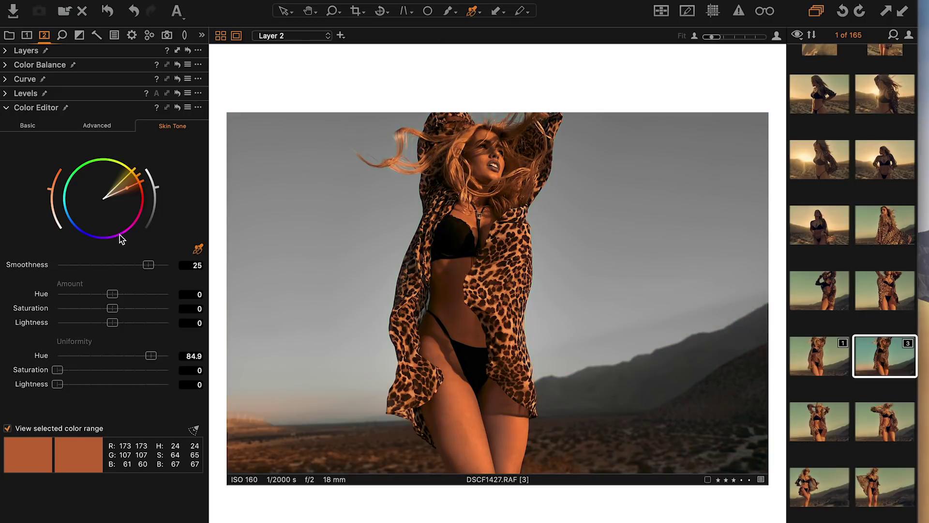
left_click_drag(129, 174, 138, 183)
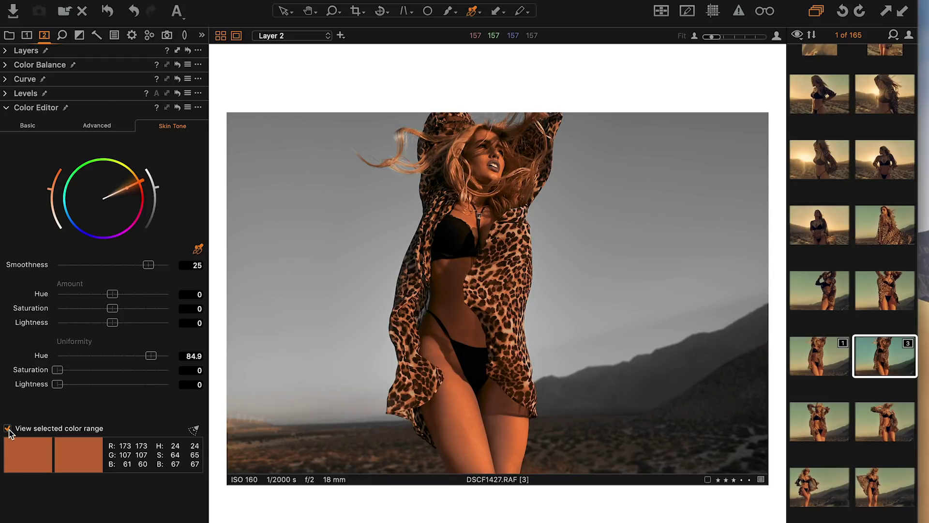
left_click(125, 266)
left_click(8, 429)
Set the skin range's hue uniformity to 48.8 and its amounts to saturation -9.4, hue -2.1 and lightness -2.
left_click(112, 356)
left_click_drag(106, 307, 97, 309)
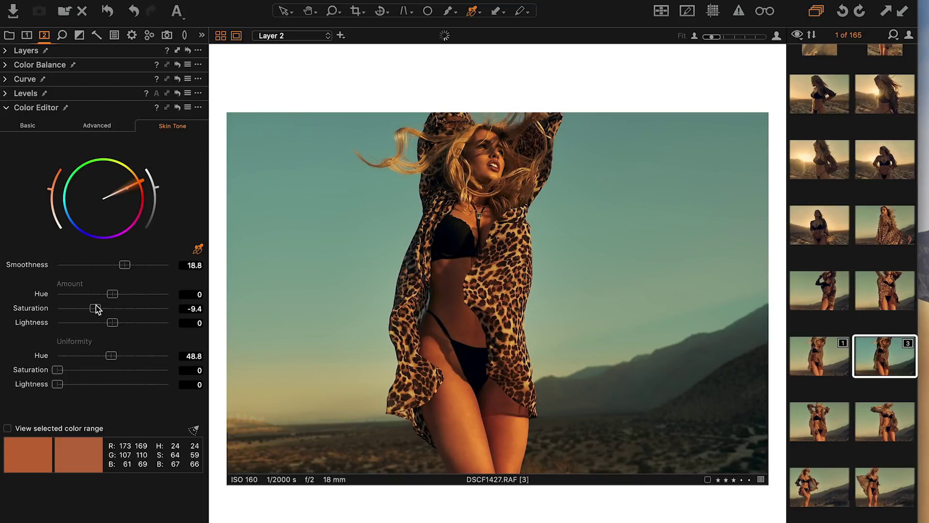
left_click(88, 294)
left_click_drag(89, 296, 90, 299)
left_click(89, 323)
left_click_drag(88, 323, 102, 323)
Compare the portrait with and without Layer 2's skin tone adjustments.
left_click(46, 66)
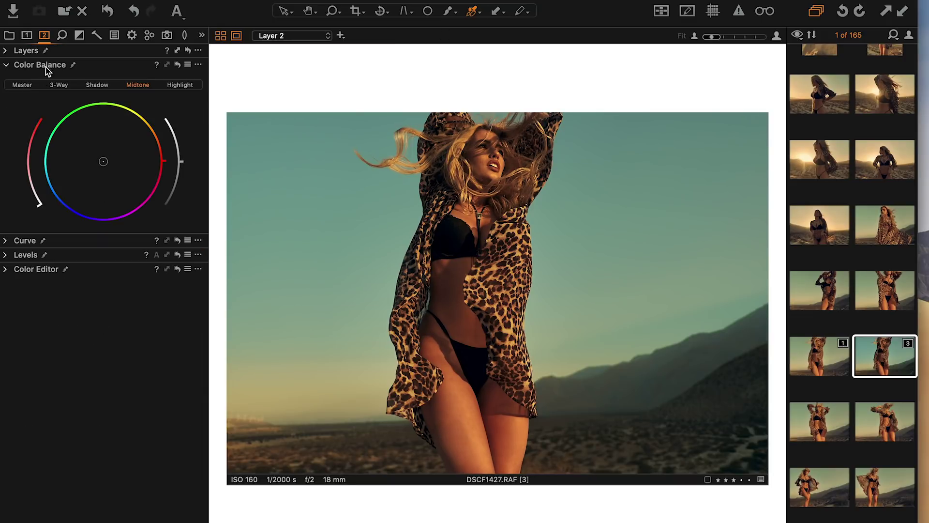
left_click(10, 269)
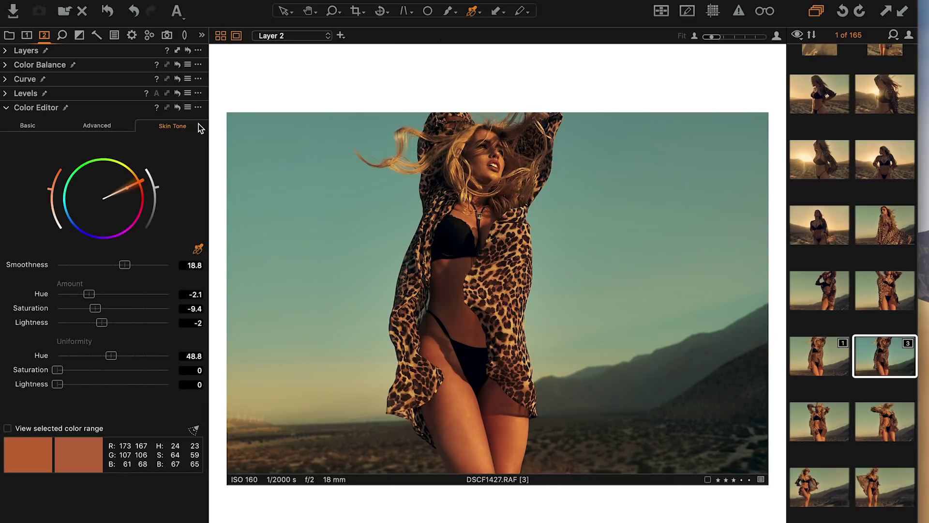
left_click(178, 107)
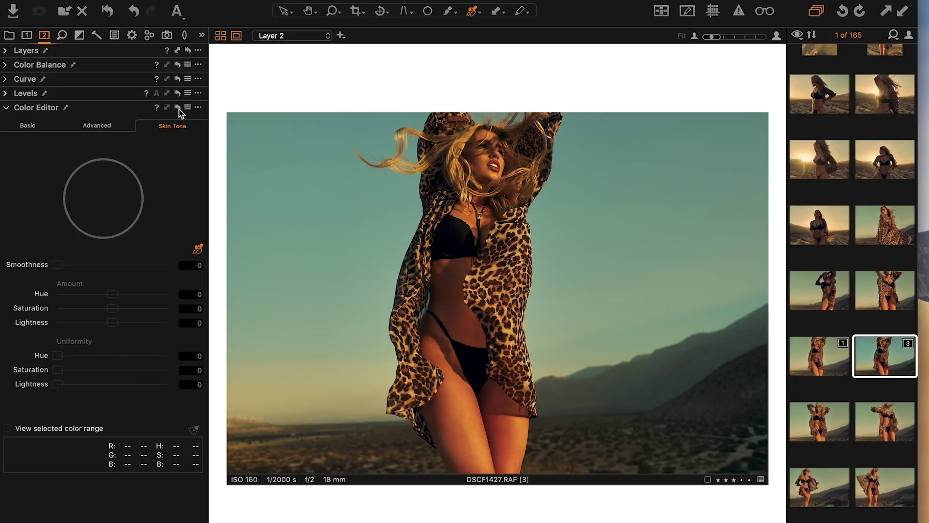
left_click(39, 65)
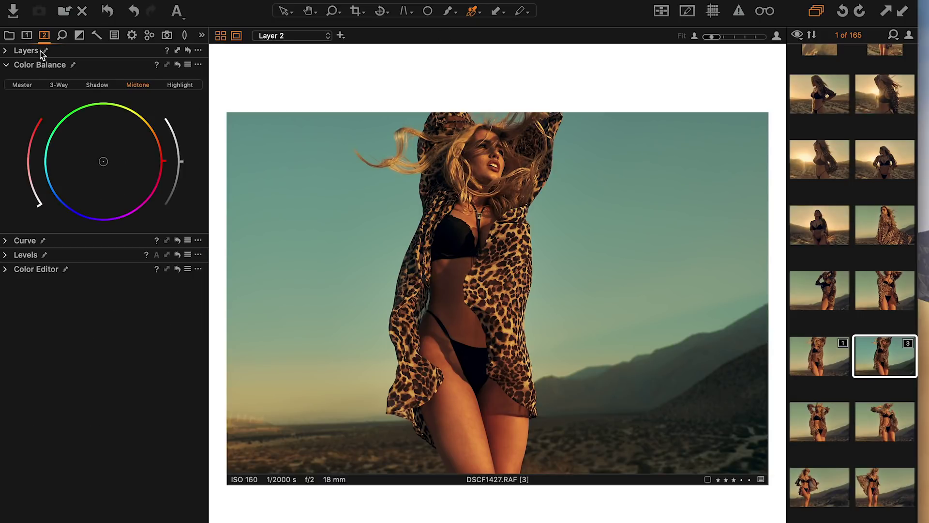
Set Layer 2's contrast to 8 and return to the colour tools.
left_click(28, 36)
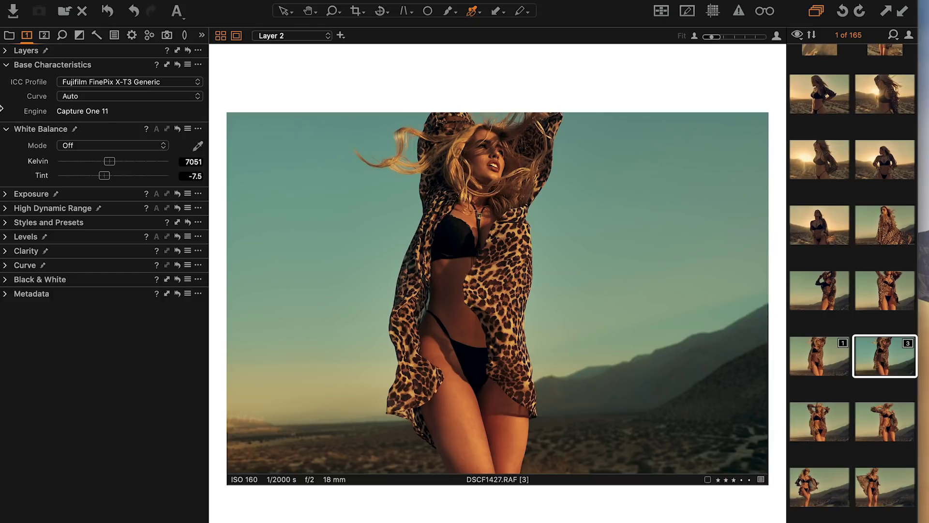
left_click(6, 194)
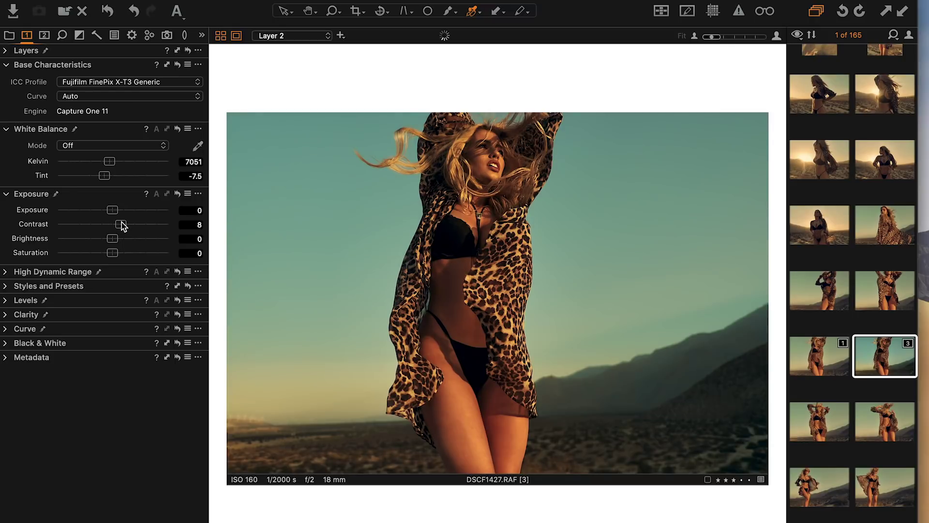
left_click(9, 194)
left_click(44, 35)
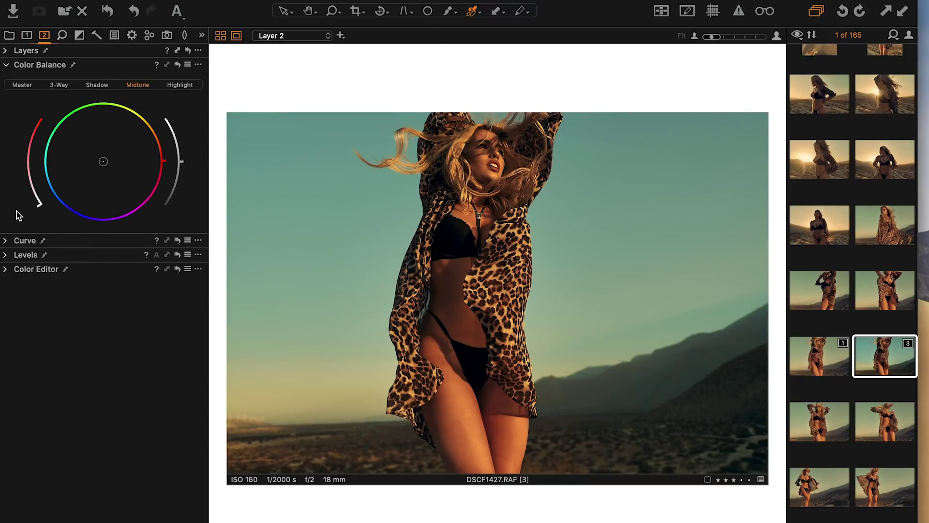
Apply the 5-point-AllChannels preset to Layer 2's curve and go through the red, green and blue channels.
left_click(4, 241)
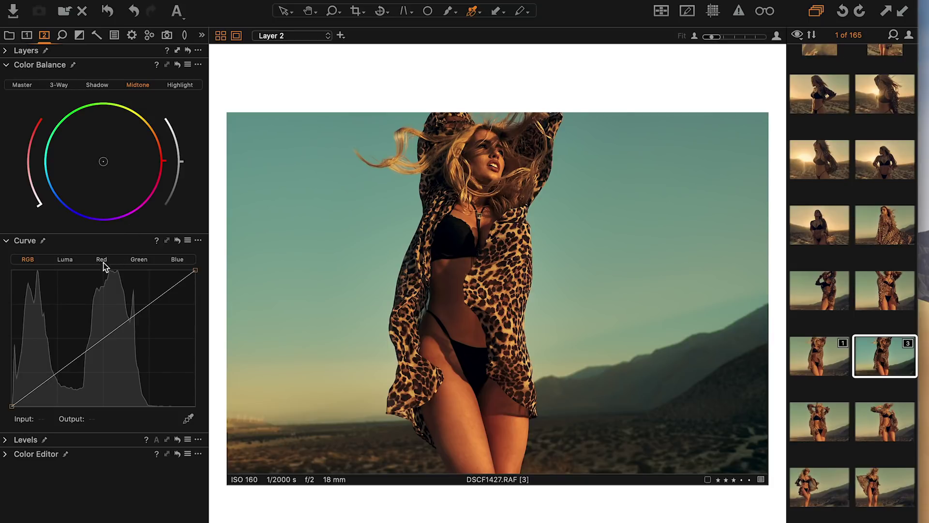
left_click(100, 340)
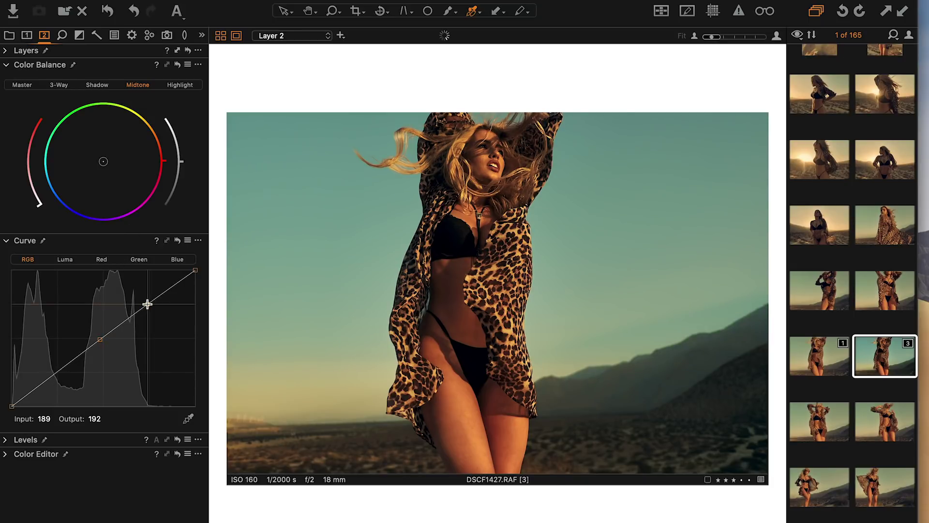
key("super+z")
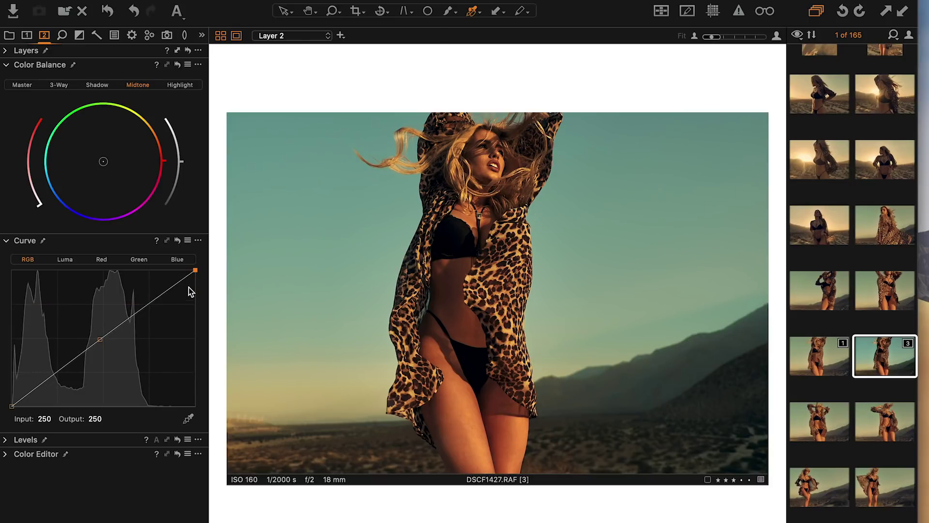
left_click(188, 240)
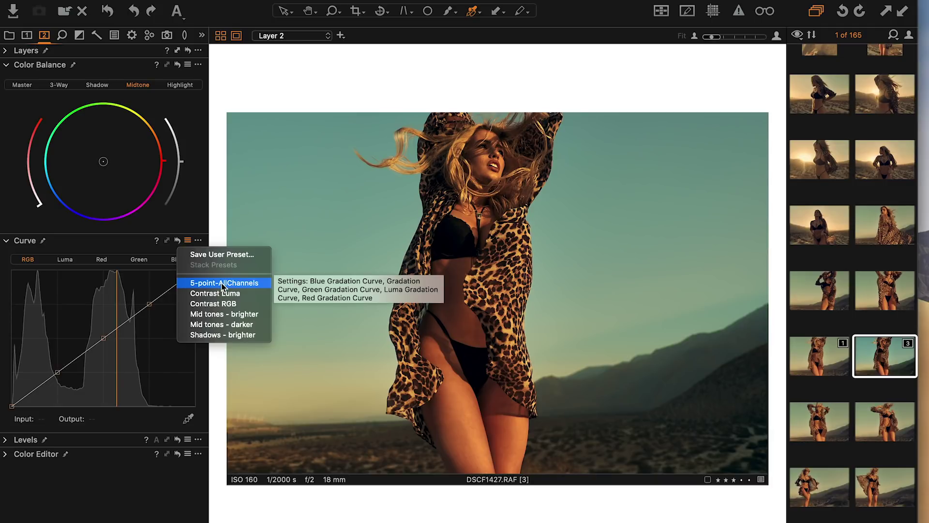
left_click(221, 284)
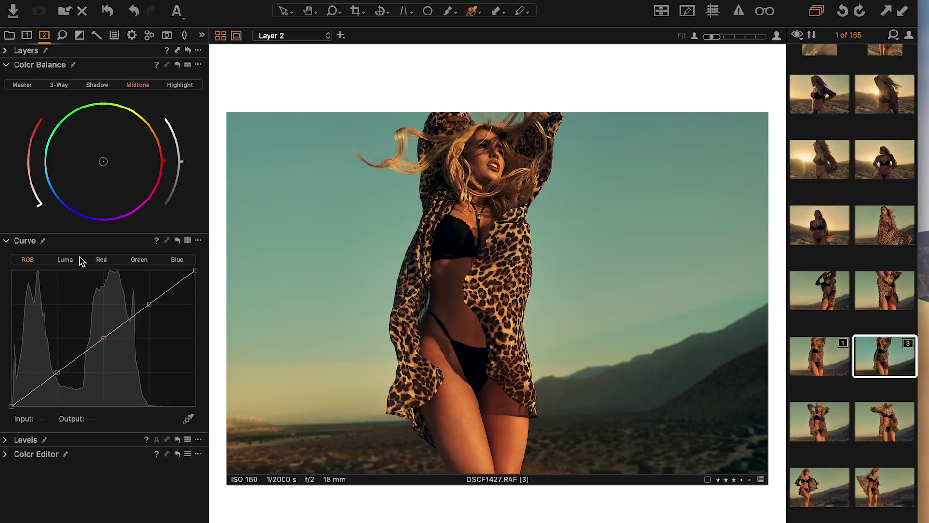
left_click(102, 259)
left_click(137, 259)
left_click(175, 260)
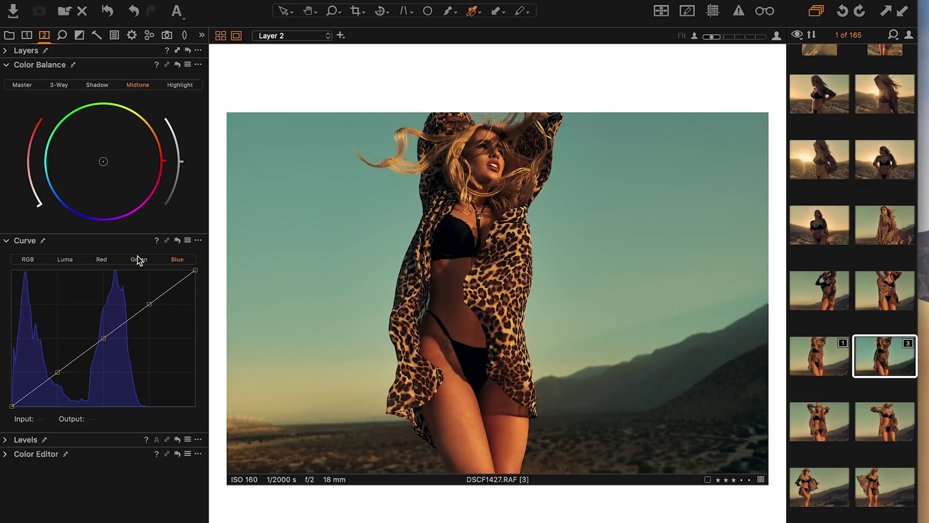
left_click(29, 259)
Shape the Luma curve by lowering the white end, slightly lifting the black point and adding a shadow point, comparing before and after.
left_click(61, 262)
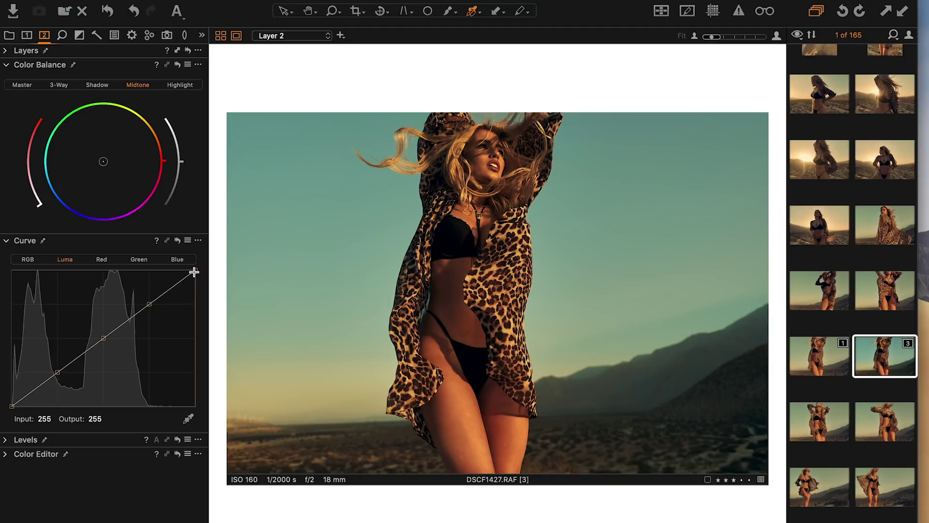
left_click_drag(194, 271, 195, 280)
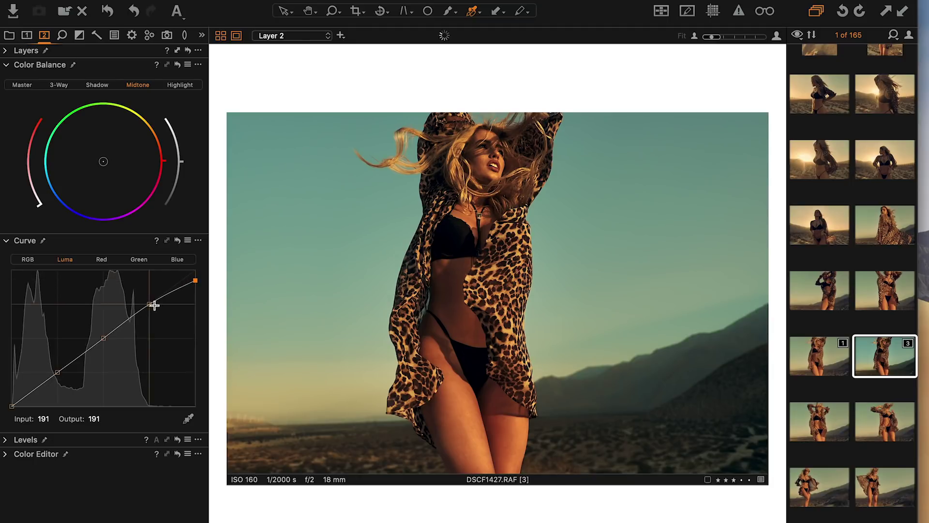
left_click_drag(150, 305, 148, 306)
left_click_drag(193, 281, 151, 302)
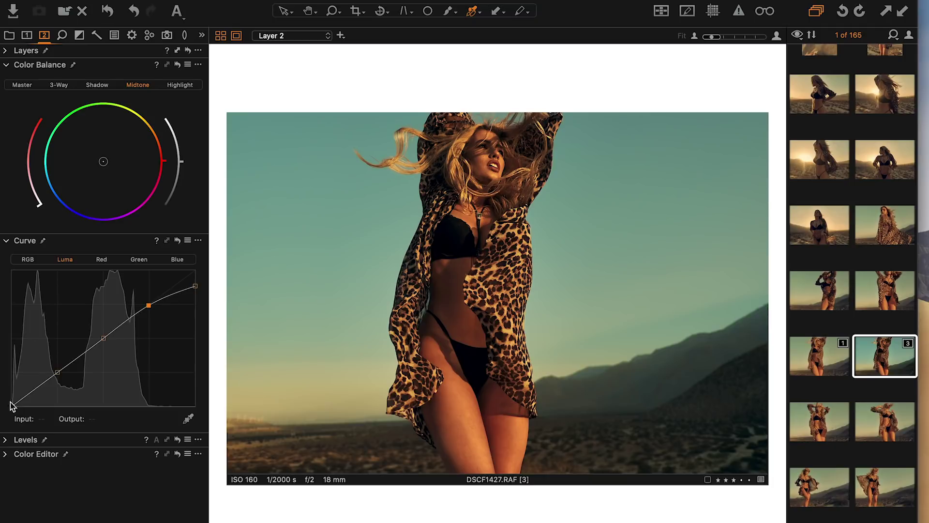
left_click_drag(12, 406, 32, 391)
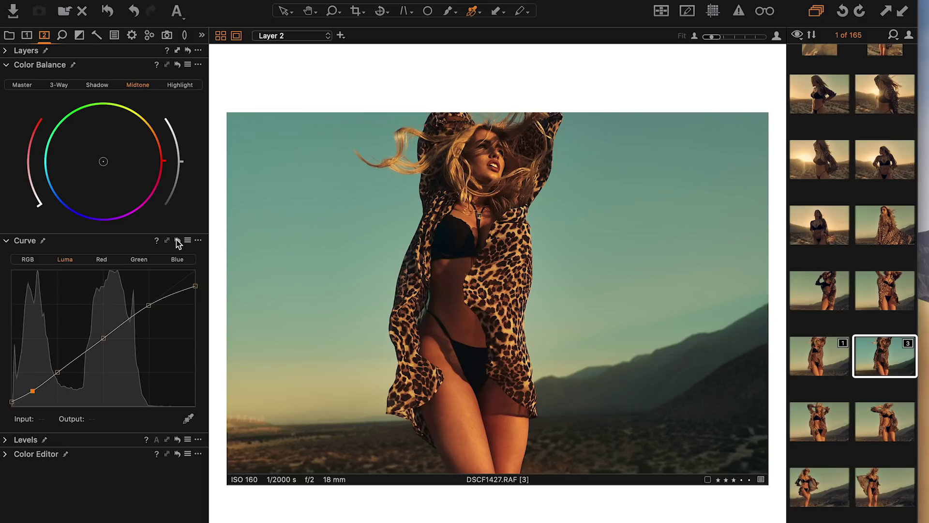
left_click_drag(178, 243, 178, 243)
left_click_drag(31, 390, 32, 393)
On the Blue curve, test a lifted black point, anchor the deep shadows, lower the white end and pull the upper point to 187.
left_click(178, 259)
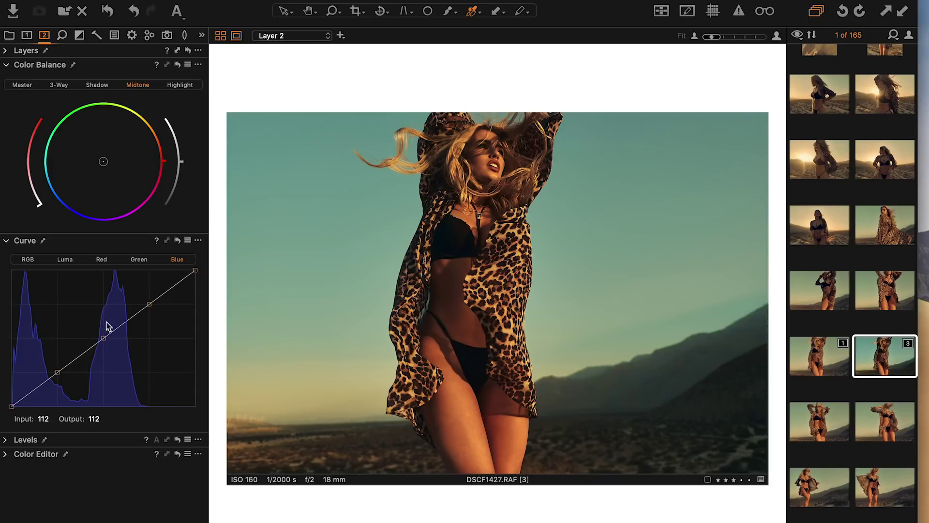
left_click_drag(11, 405, 10, 403)
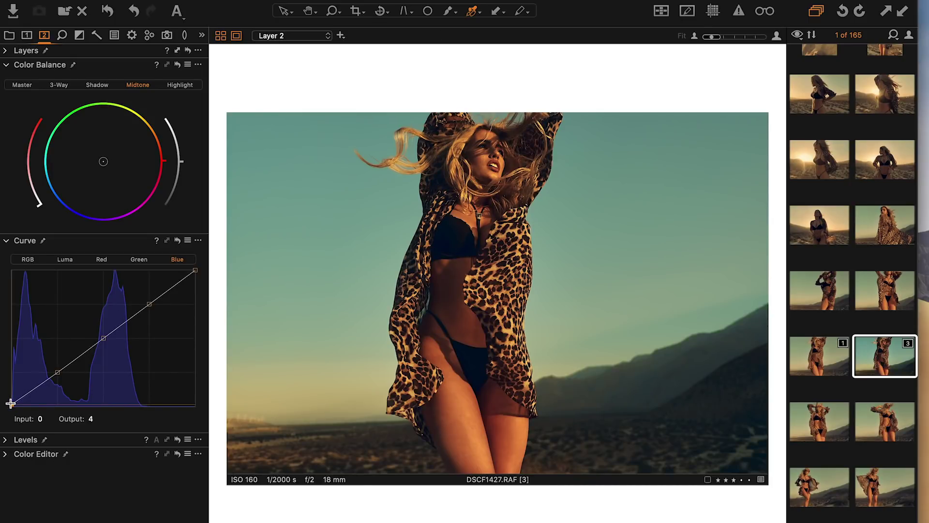
left_click_drag(11, 403, 11, 406)
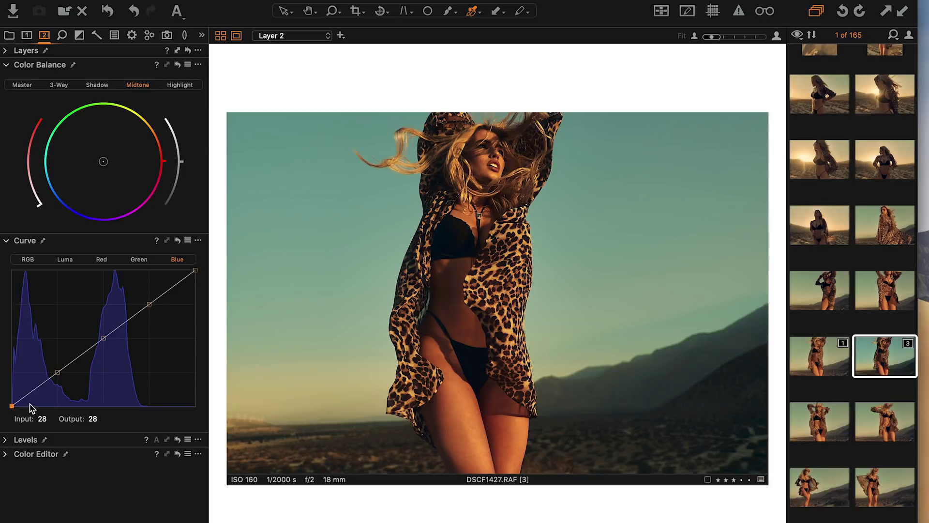
left_click(33, 389)
left_click_drag(150, 303, 151, 306)
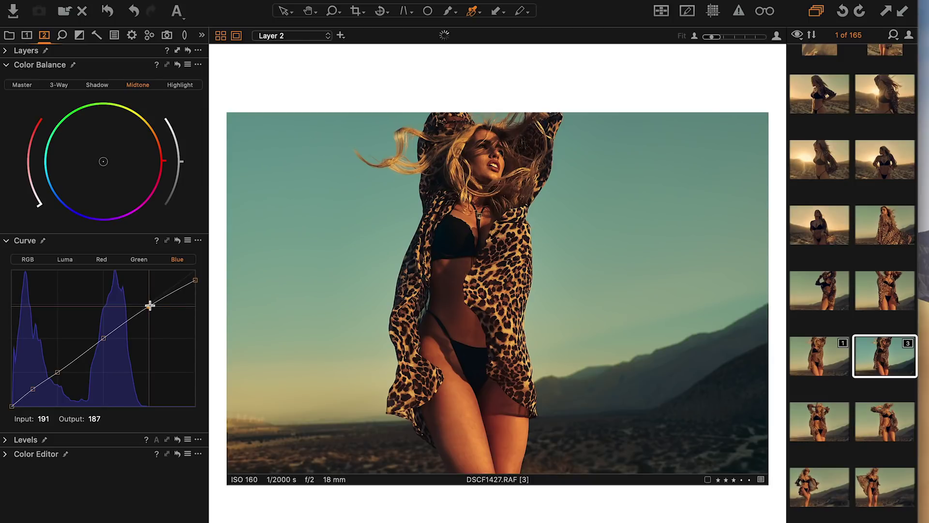
left_click(6, 241)
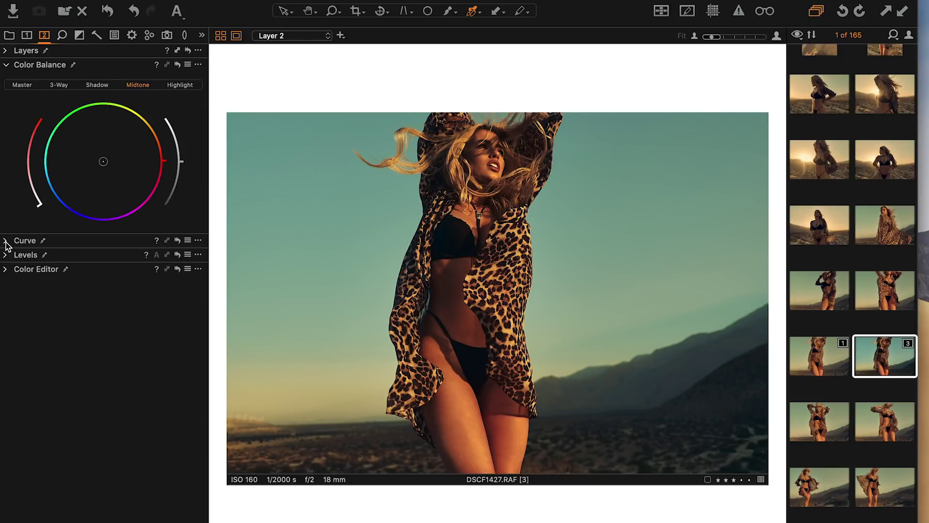
Try film grain presets and apply Silver Rich grain with impact 60 and granularity 79.
left_click(63, 36)
left_click(6, 287)
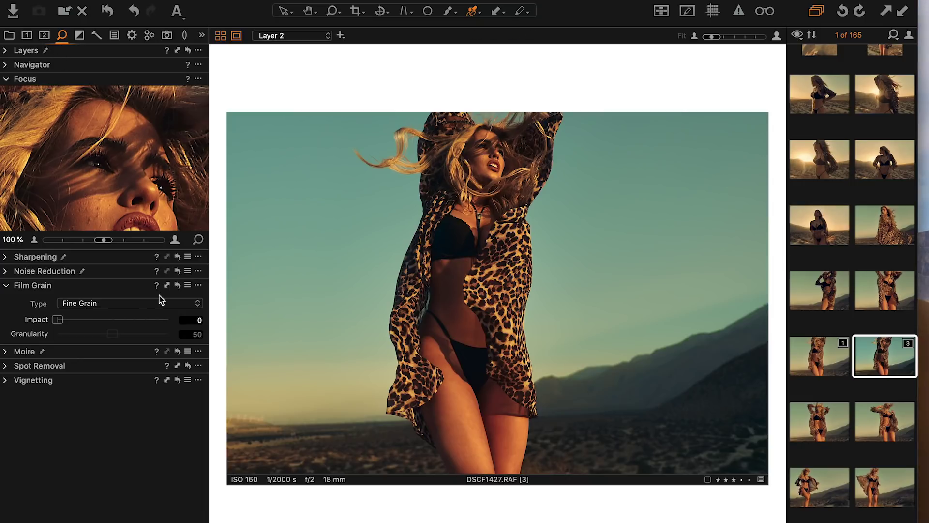
left_click(188, 285)
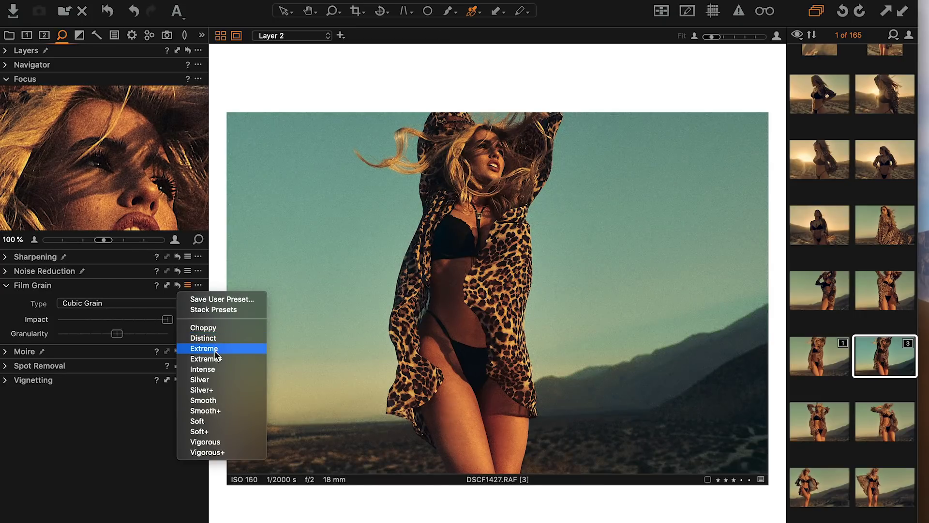
left_click(215, 382)
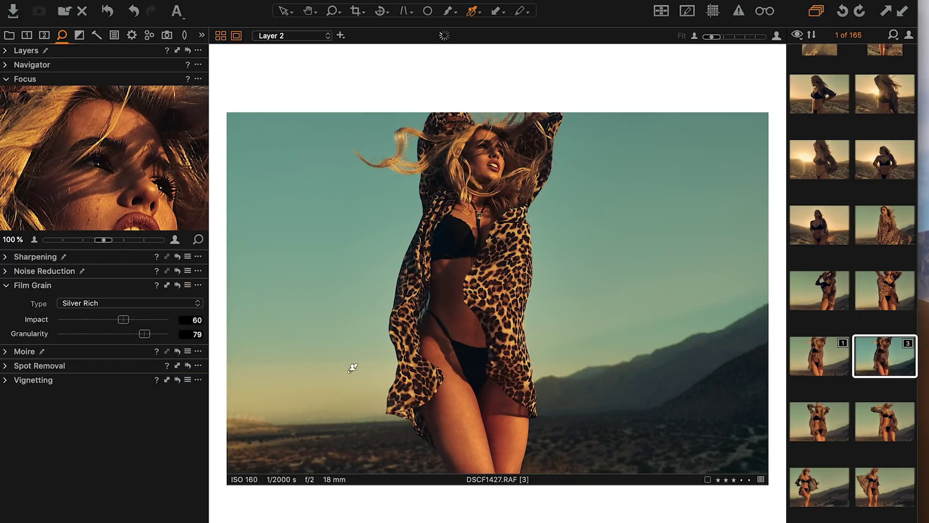